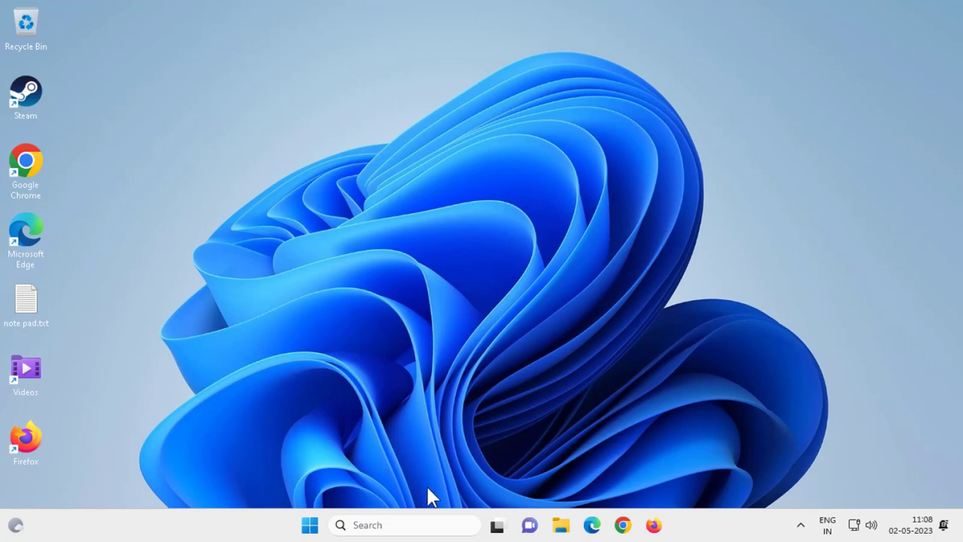
Step: Search 'trouble' to reach Troubleshoot settings and list the Other troubleshooters
{"action": "left_click", "coordinate": [399, 524]}
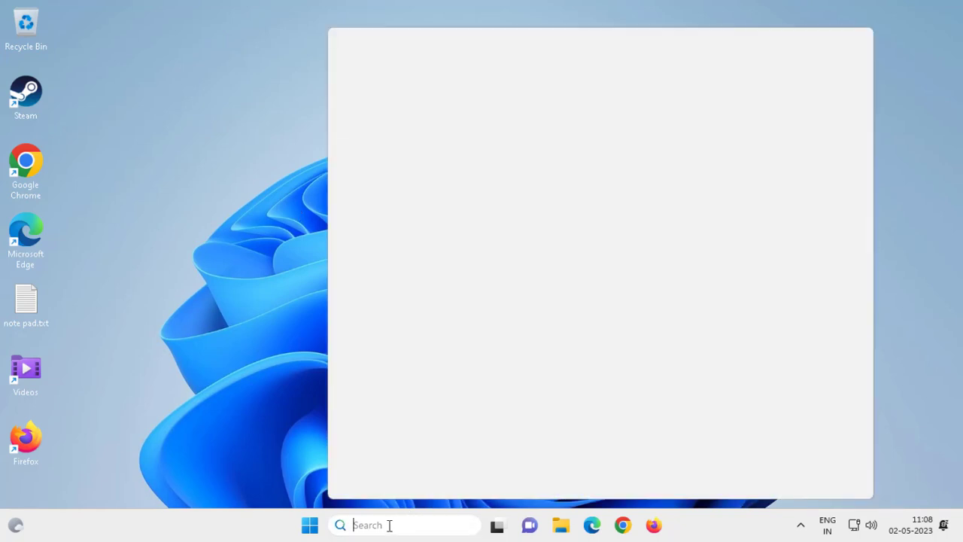
{"action": "type", "text": "trouble"}
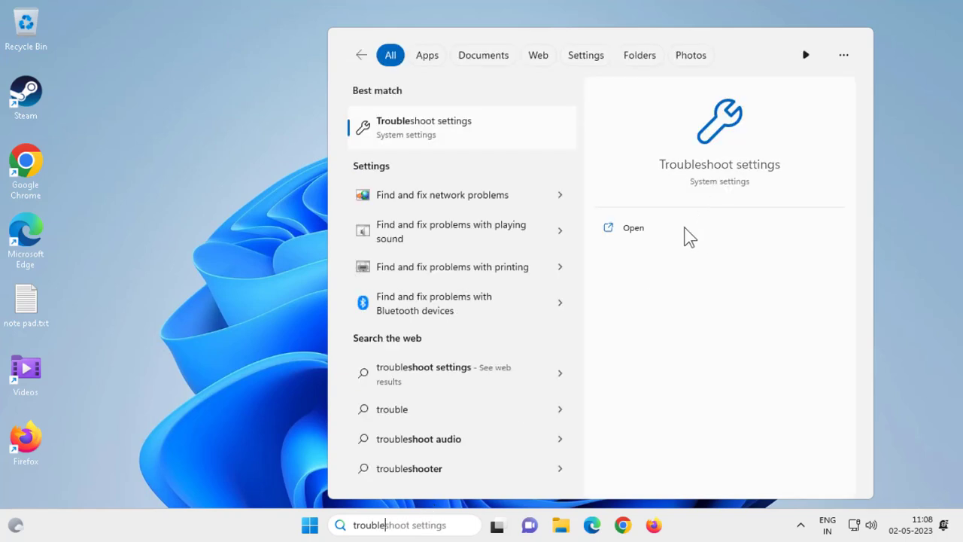
{"action": "left_click", "coordinate": [632, 230]}
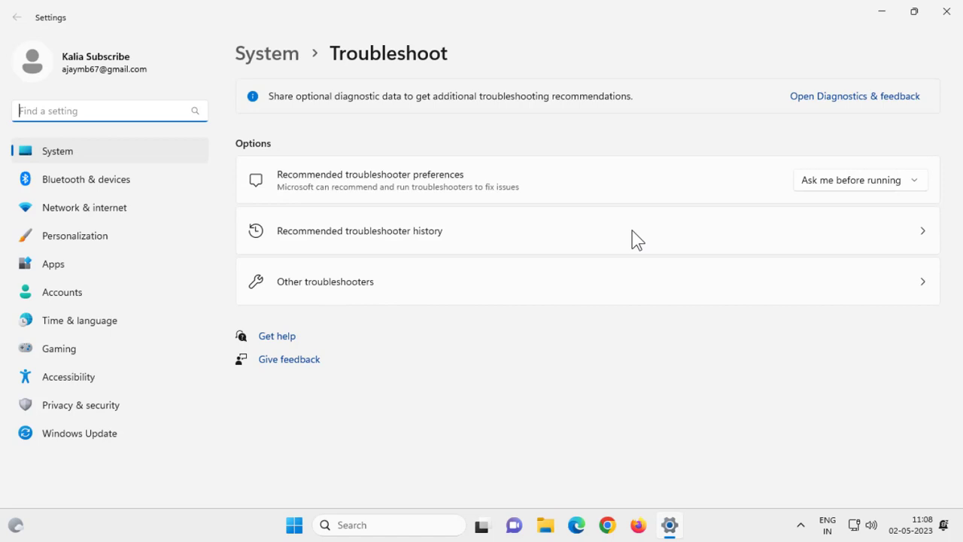
{"action": "left_click", "coordinate": [384, 281]}
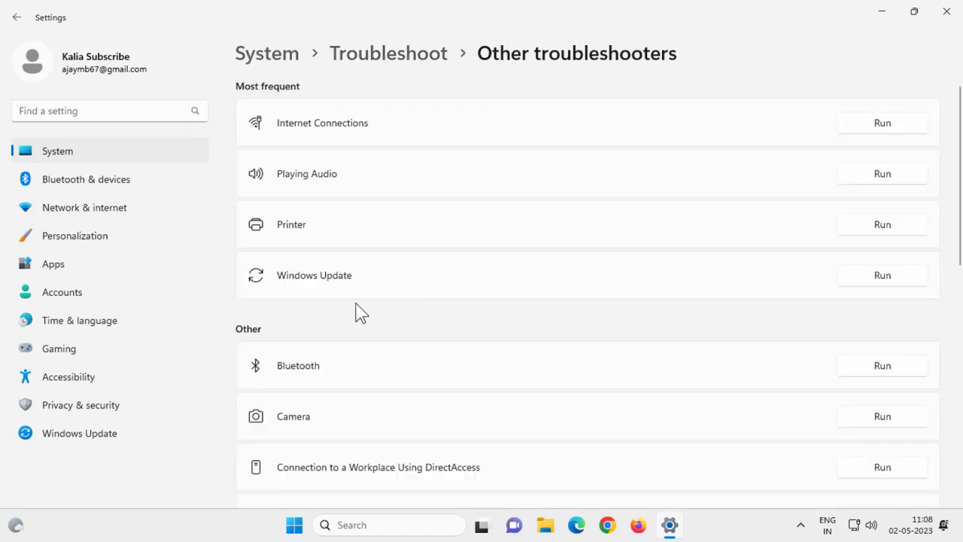
Step: Run the Printer troubleshooter and let it finish detecting problems
{"action": "left_click", "coordinate": [878, 228]}
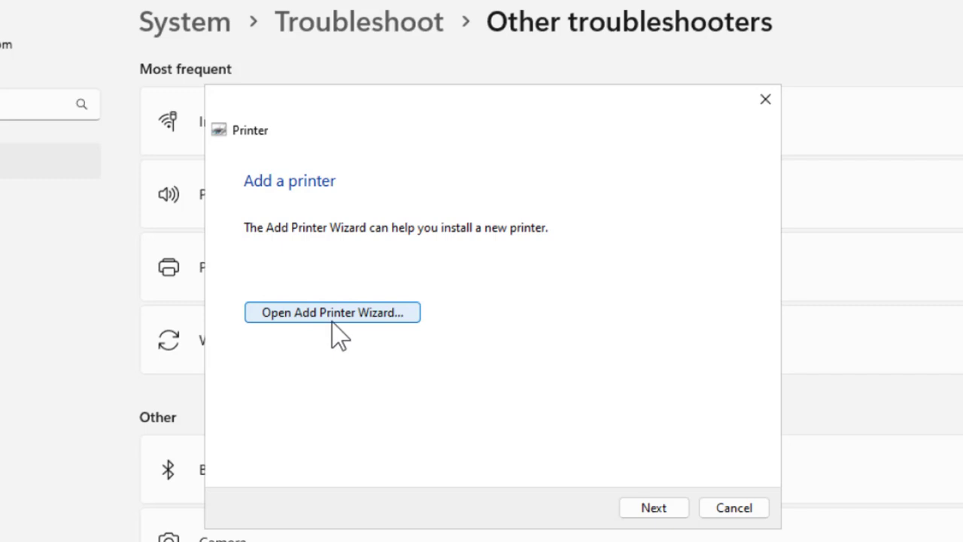
{"action": "left_click", "coordinate": [332, 321]}
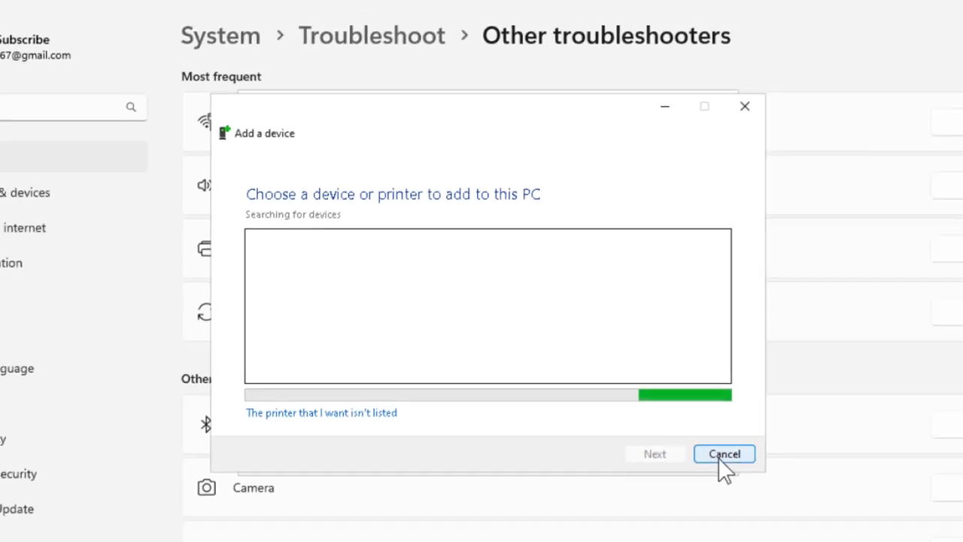
{"action": "left_click", "coordinate": [667, 393]}
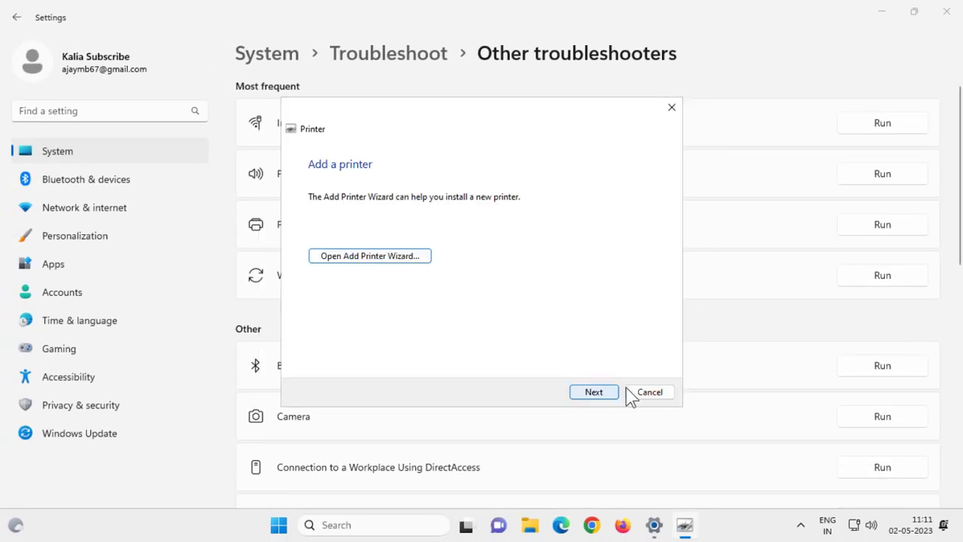
{"action": "left_click", "coordinate": [628, 391]}
{"action": "left_click", "coordinate": [947, 11]}
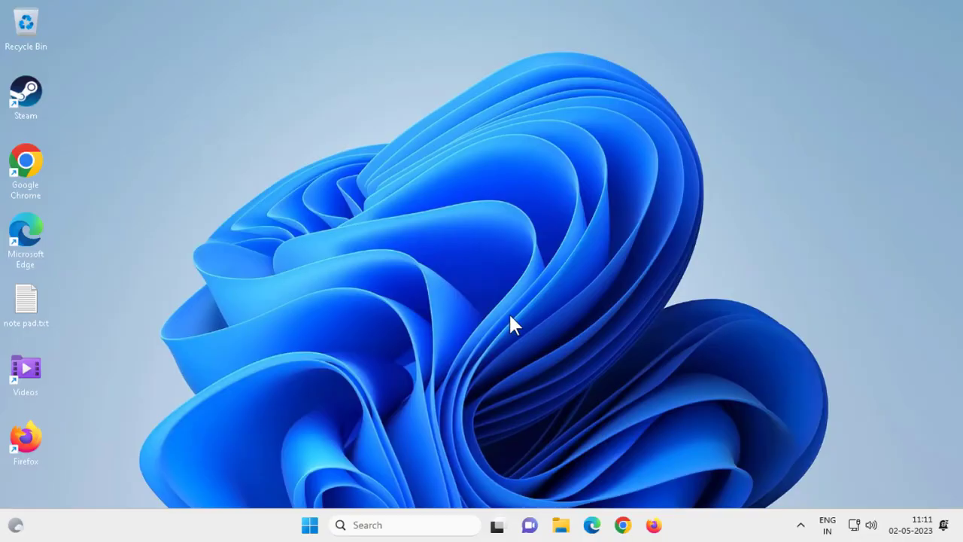
Step: Launch Services as administrator from a 'service' search and move to Print Spooler
{"action": "left_click", "coordinate": [425, 525]}
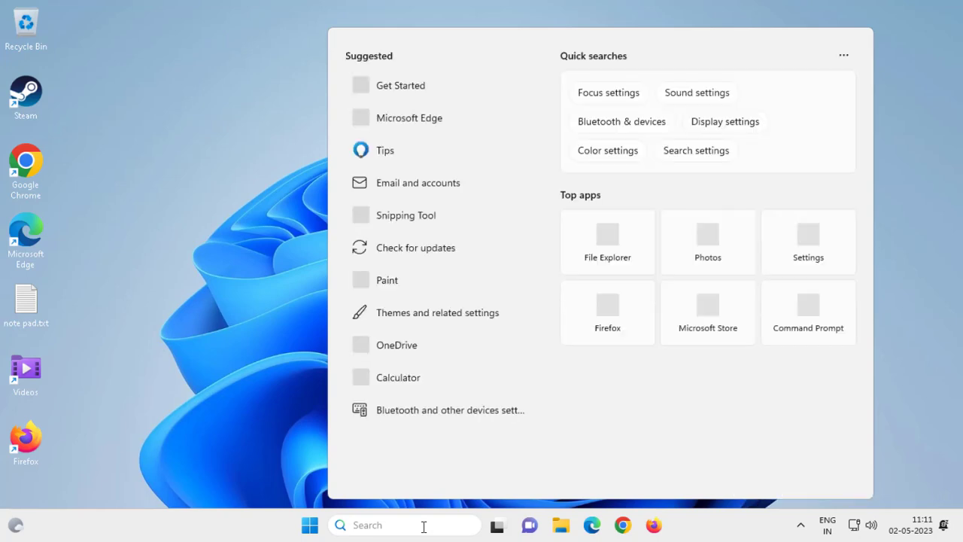
{"action": "type", "text": "service"}
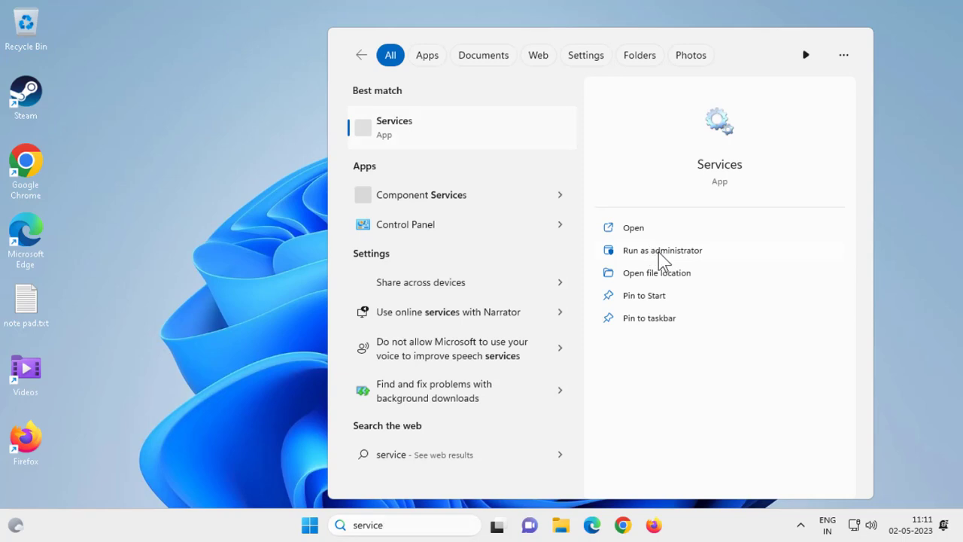
{"action": "left_click", "coordinate": [659, 253]}
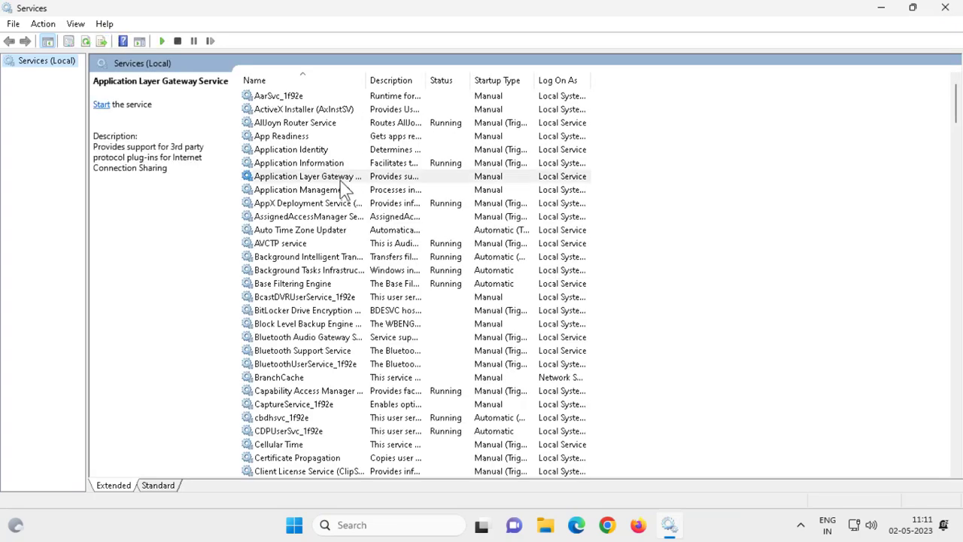
{"action": "key", "text": "p"}
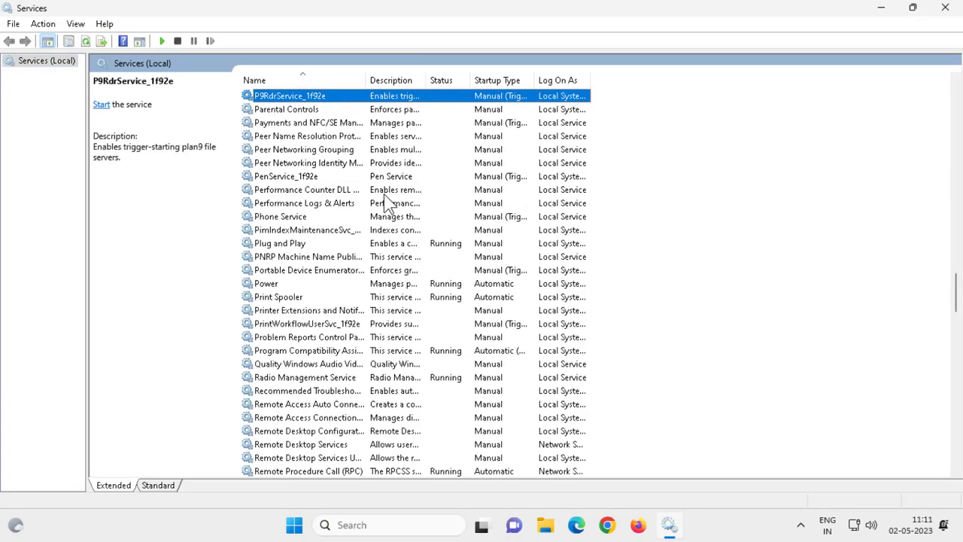
{"action": "key", "text": "Down"}
{"action": "key", "text": "Down"}
{"action": "key", "text": "Down"}
{"action": "key", "text": "Down"}
{"action": "key", "text": "Down"}
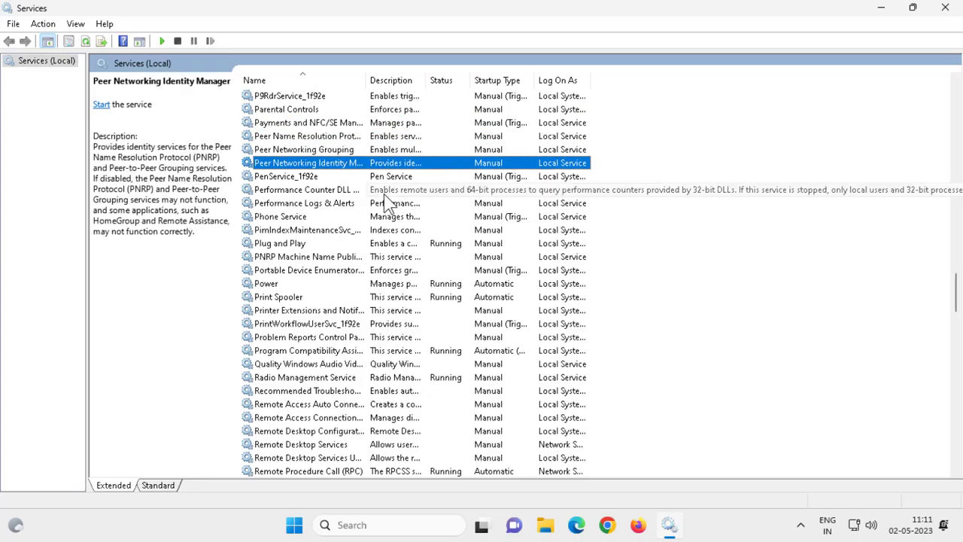
{"action": "key", "text": "Down"}
{"action": "key", "text": "Down"}
{"action": "key", "text": "Down"}
{"action": "key", "text": "Down"}
{"action": "key", "text": "Down"}
{"action": "key", "text": "Down"}
{"action": "key", "text": "Down"}
{"action": "key", "text": "Down"}
{"action": "key", "text": "Down"}
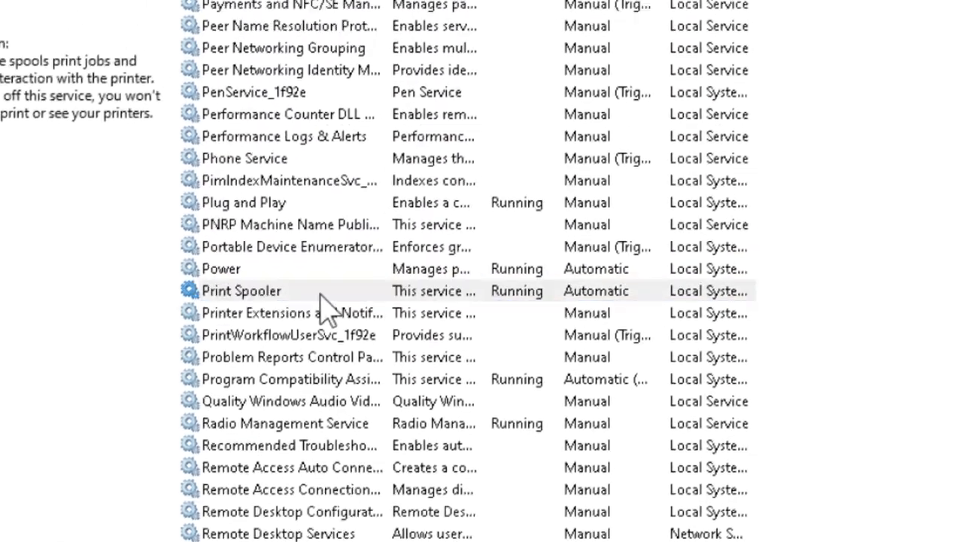
Step: Stop and restart Print Spooler with Automatic startup, then apply and close its properties
{"action": "double_click", "coordinate": [394, 239]}
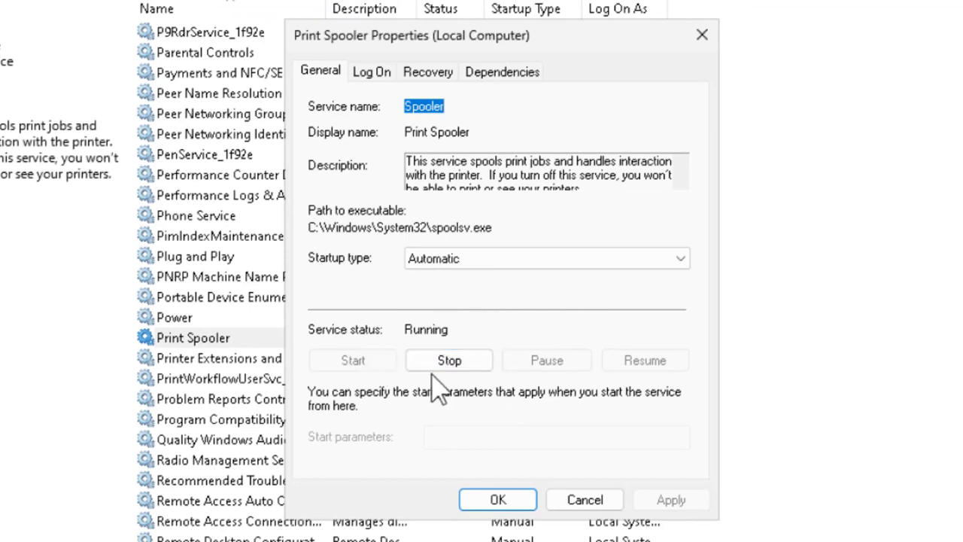
{"action": "left_click", "coordinate": [424, 355]}
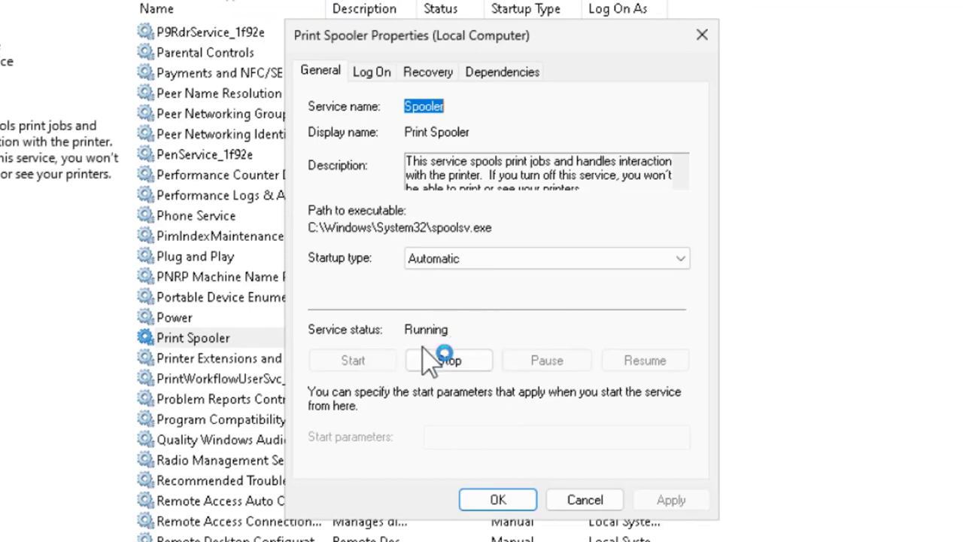
{"action": "left_click", "coordinate": [443, 260]}
{"action": "left_click", "coordinate": [447, 293]}
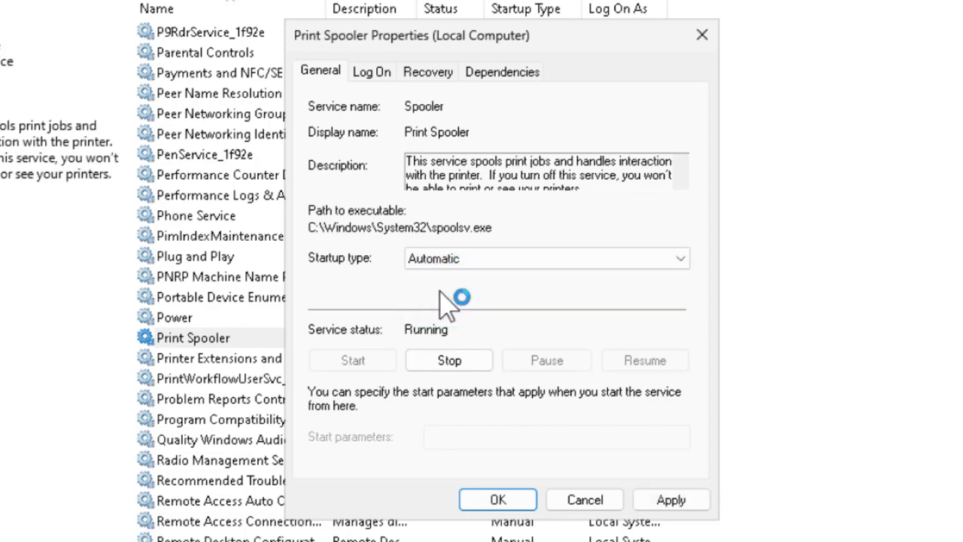
{"action": "left_click", "coordinate": [449, 361]}
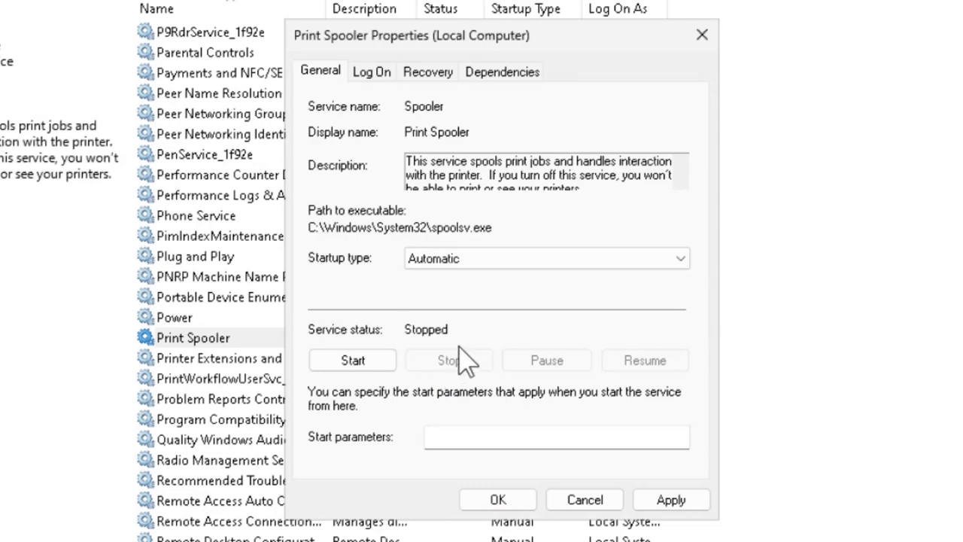
{"action": "left_click", "coordinate": [354, 361]}
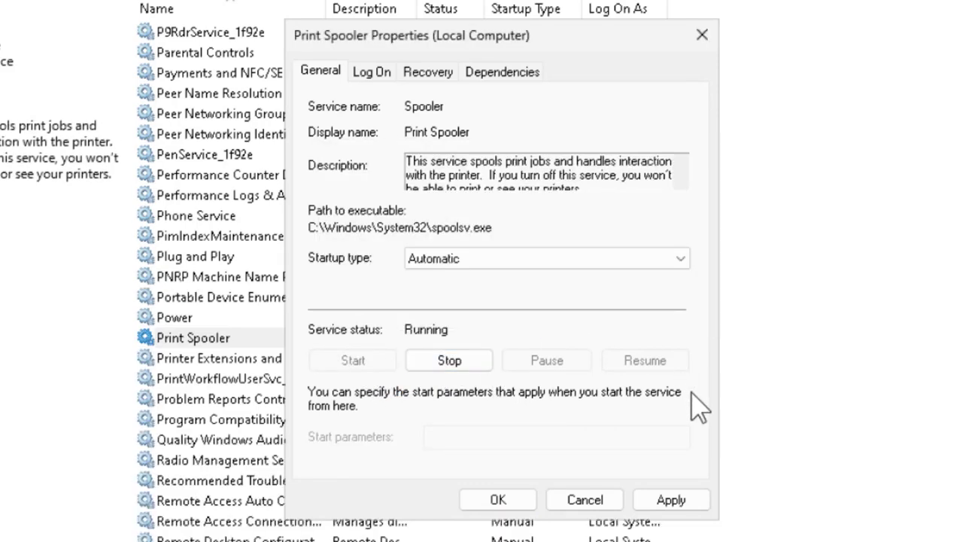
{"action": "left_click", "coordinate": [697, 501]}
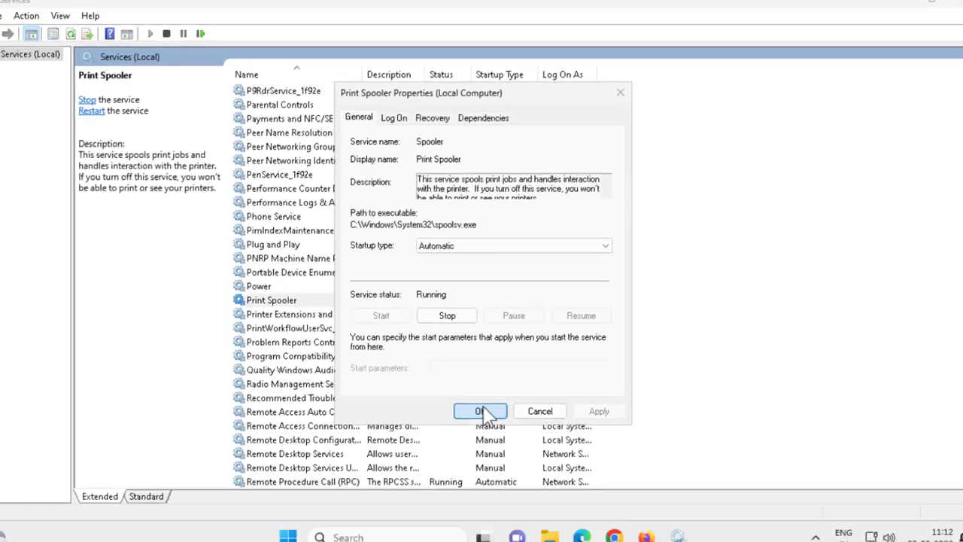
{"action": "left_click", "coordinate": [485, 413]}
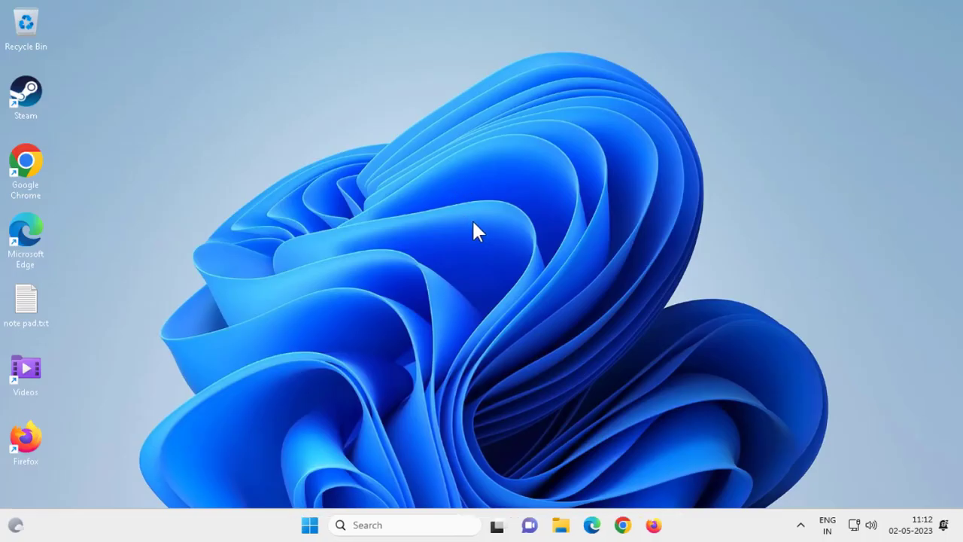
Step: Refresh the desktop, then run Registry Editor as administrator and approve the UAC prompt
{"action": "right_click", "coordinate": [490, 216]}
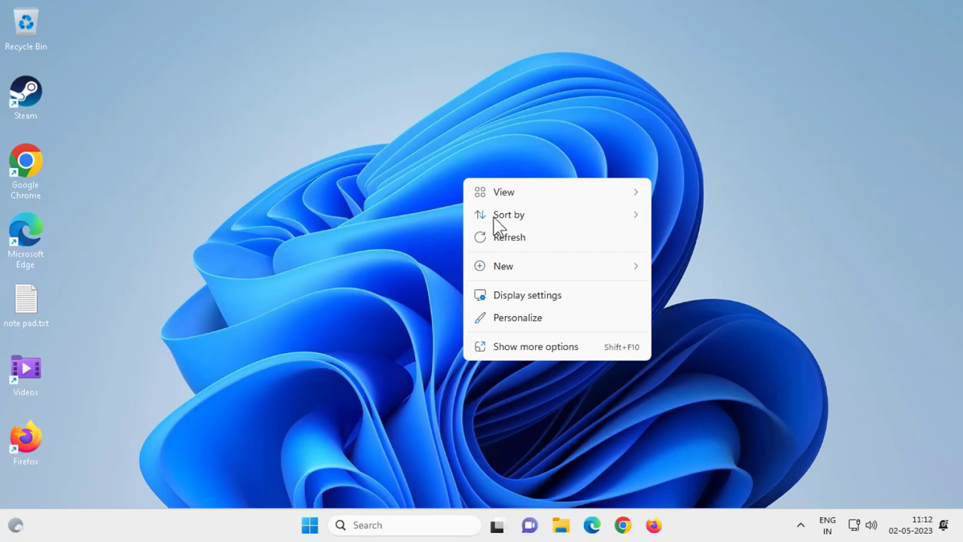
{"action": "left_click", "coordinate": [501, 237]}
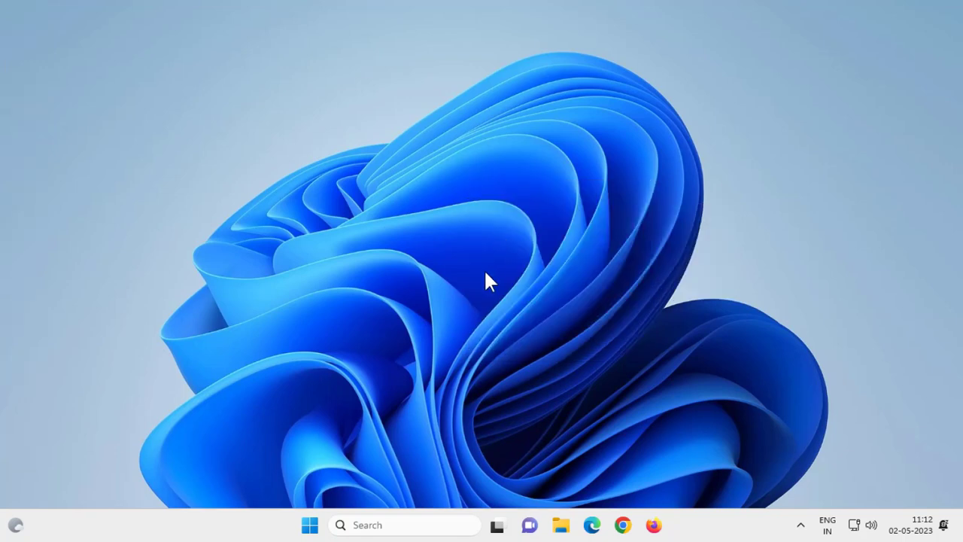
{"action": "left_click", "coordinate": [422, 520]}
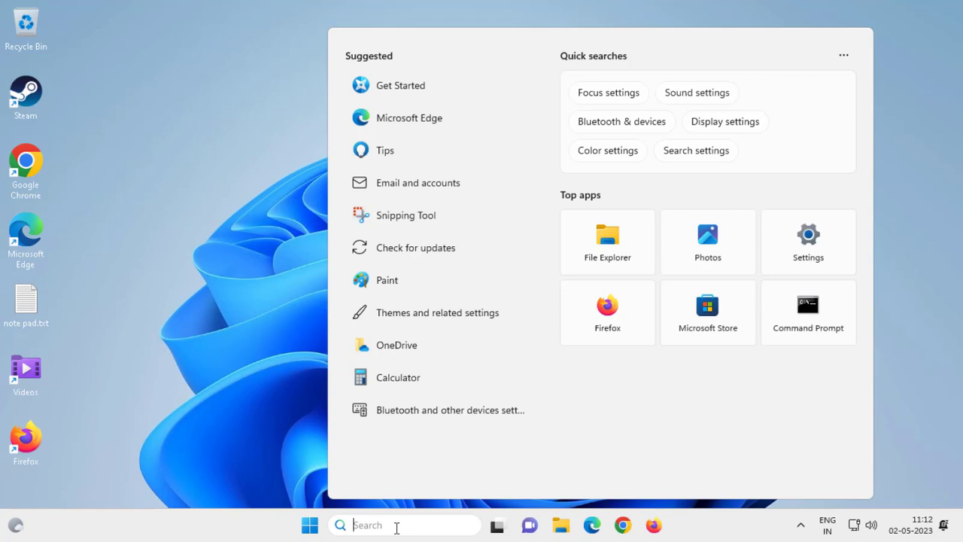
{"action": "type", "text": "re"}
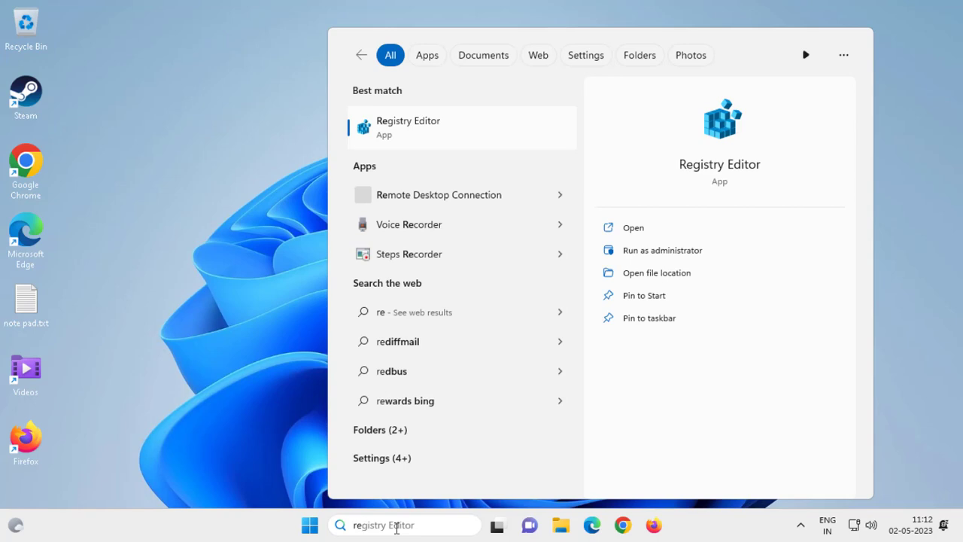
{"action": "type", "text": "gi"}
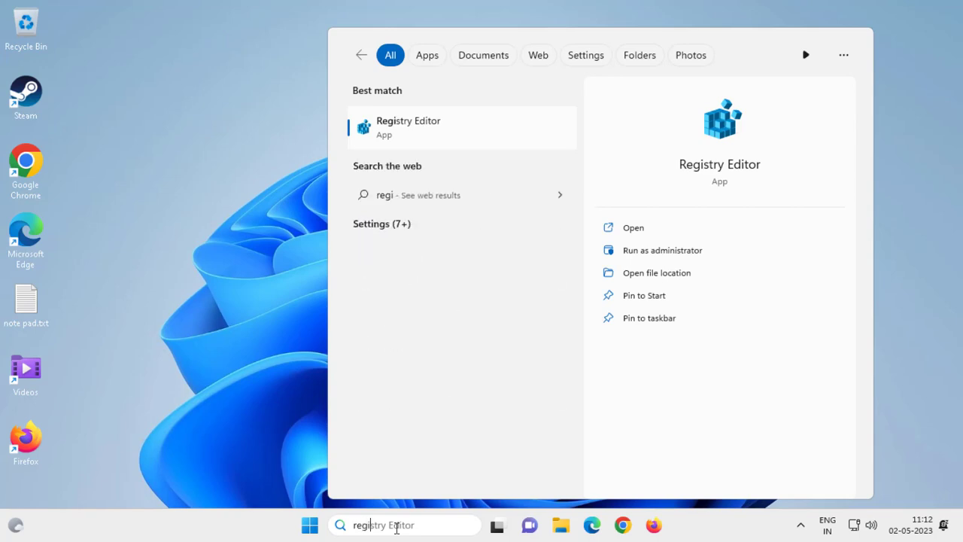
{"action": "type", "text": "d"}
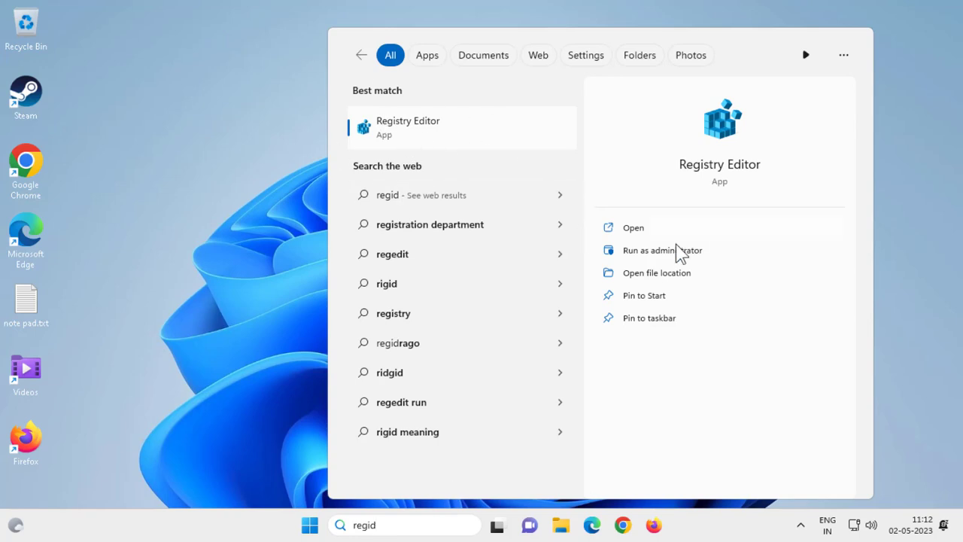
{"action": "left_click", "coordinate": [652, 253]}
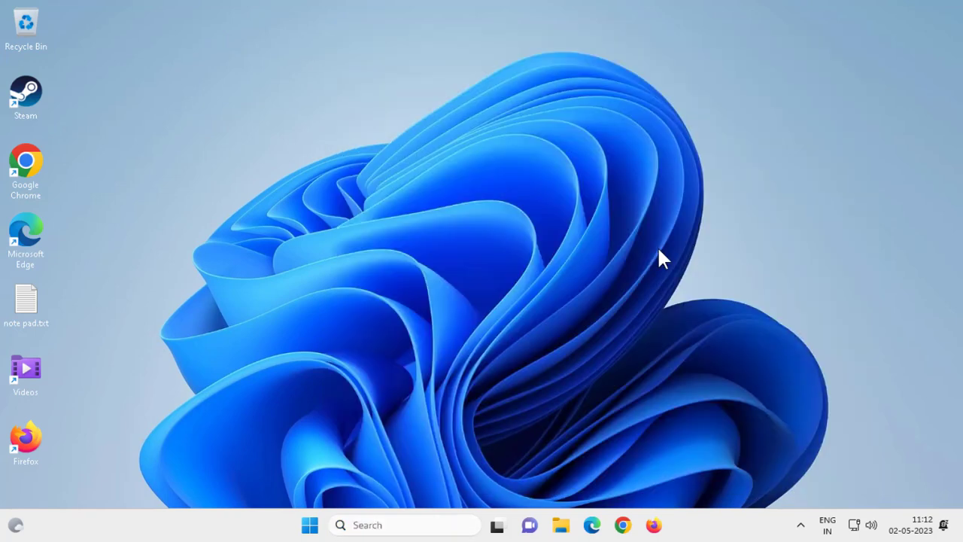
{"action": "left_click", "coordinate": [427, 382]}
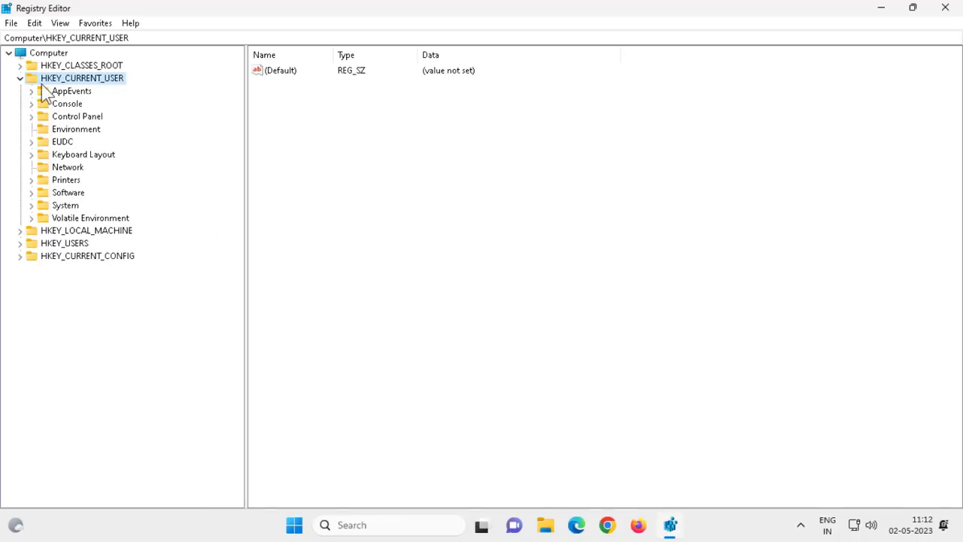
Step: Expand HKEY_LOCAL_MACHINE > SYSTEM > CurrentControlSet > Control in the key tree
{"action": "left_click", "coordinate": [21, 79]}
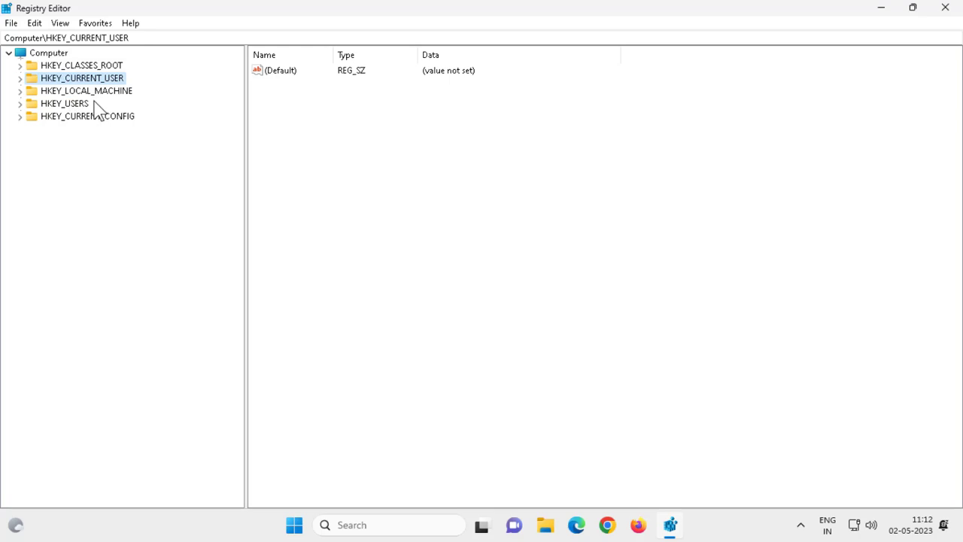
{"action": "left_click", "coordinate": [21, 91]}
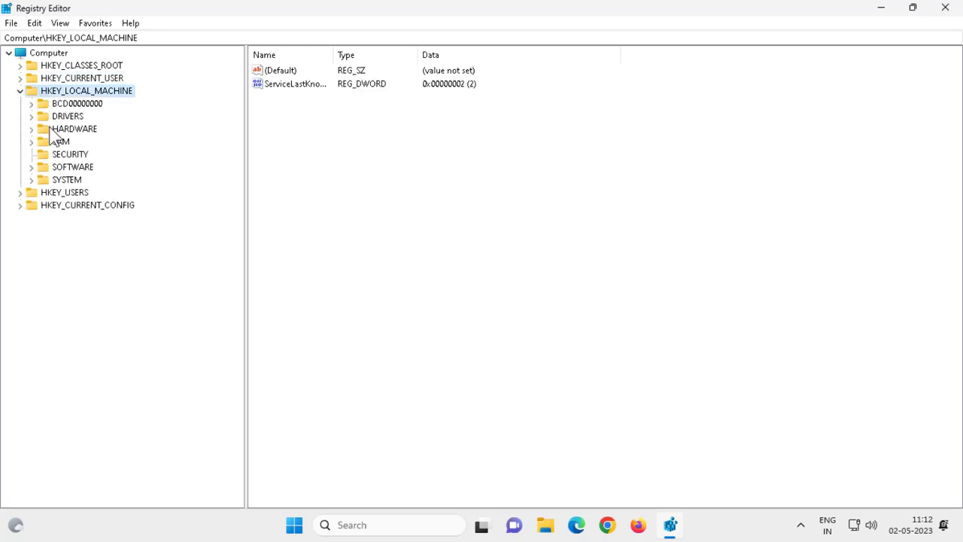
{"action": "left_click", "coordinate": [42, 180]}
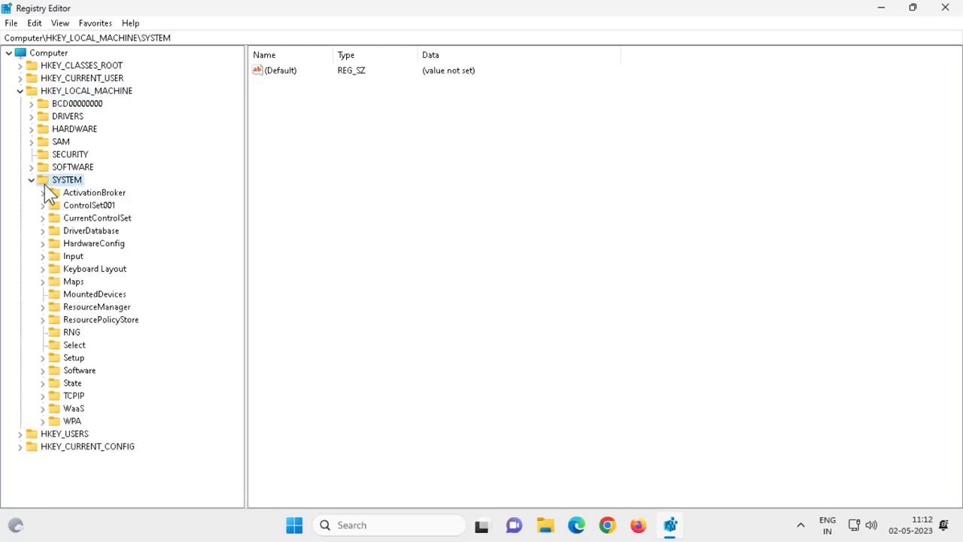
{"action": "left_click", "coordinate": [118, 219]}
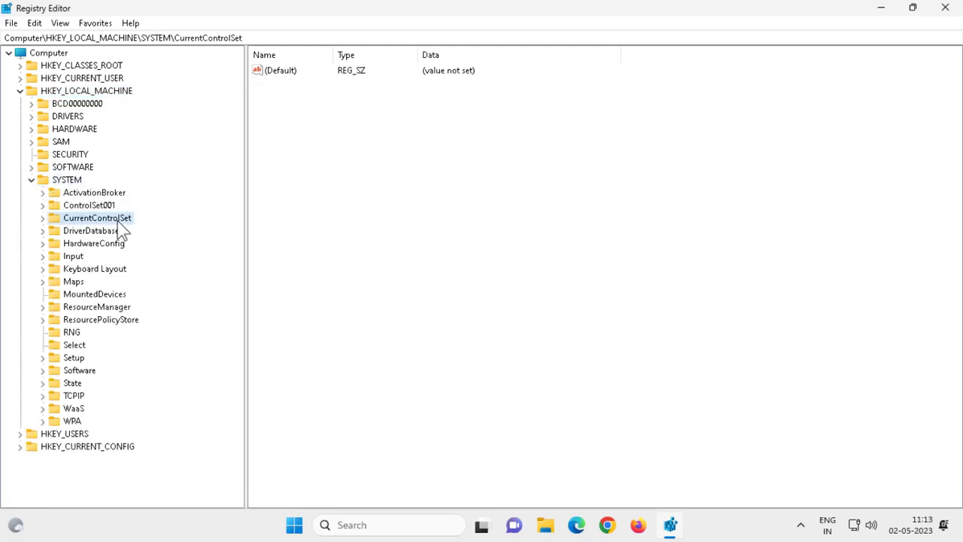
{"action": "left_click", "coordinate": [42, 218]}
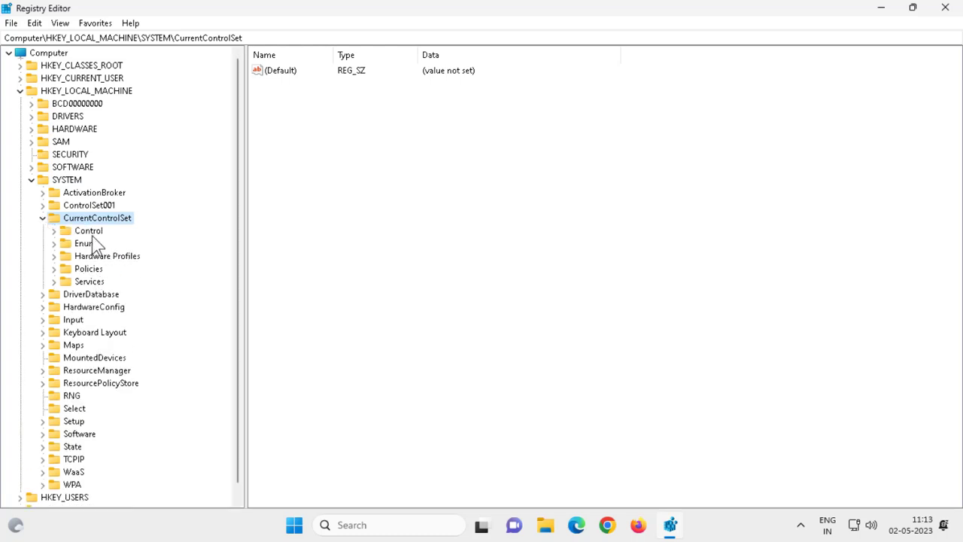
{"action": "left_click", "coordinate": [89, 232]}
{"action": "left_click", "coordinate": [55, 231]}
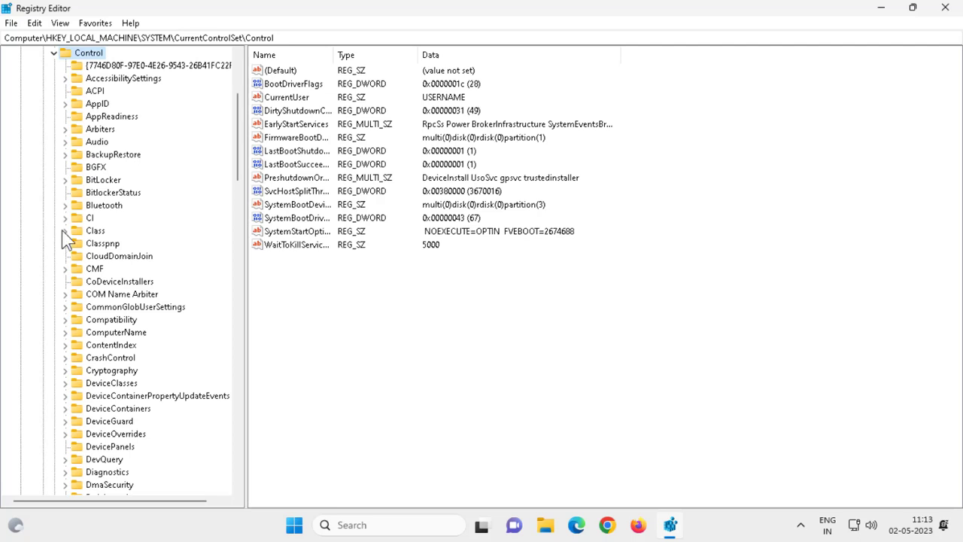
{"action": "left_click", "coordinate": [96, 244]}
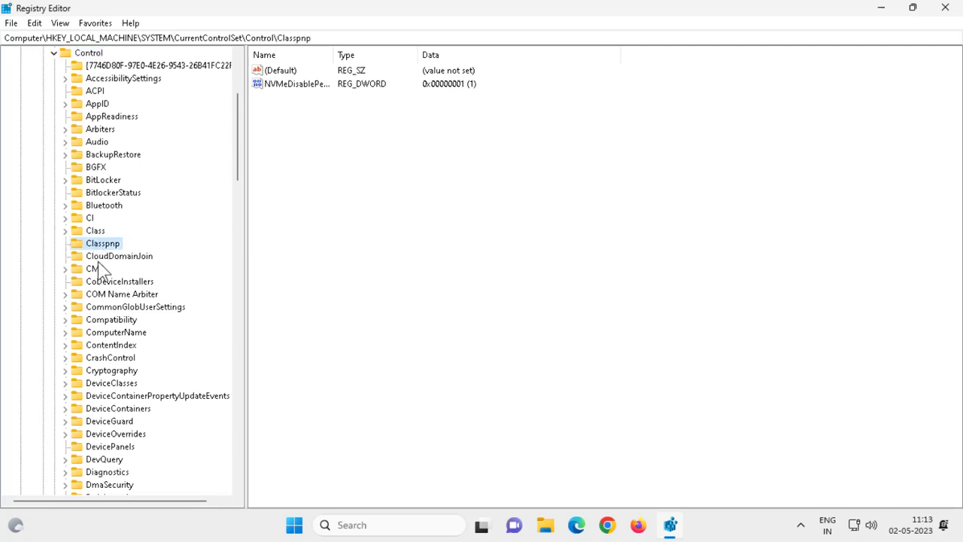
Step: Select and expand the Print key under Control, highlighting its path in the address bar
{"action": "key", "text": "p"}
{"action": "key", "text": "Down"}
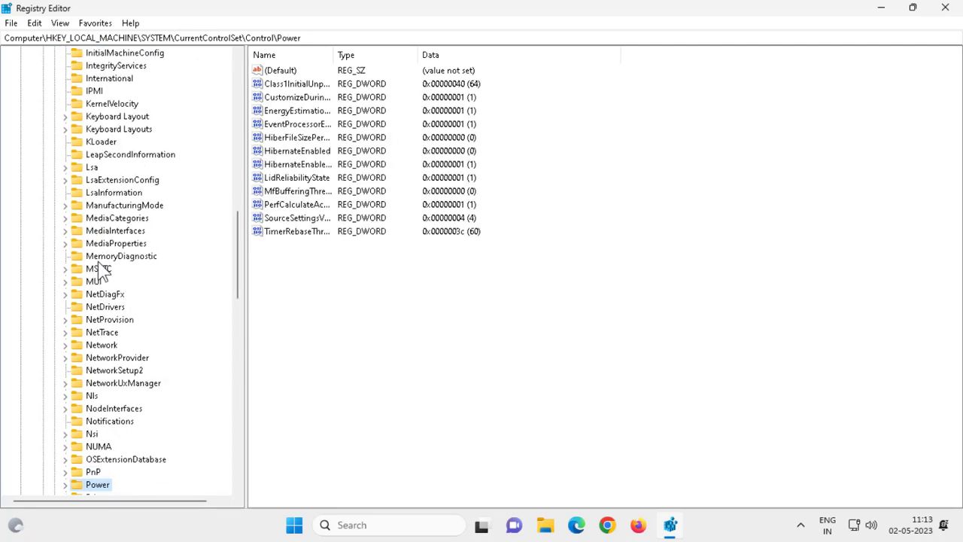
{"action": "key", "text": "Down"}
{"action": "key", "text": "Down"}
{"action": "scroll", "coordinate": [97, 263], "scroll_direction": "down", "scroll_amount": 1}
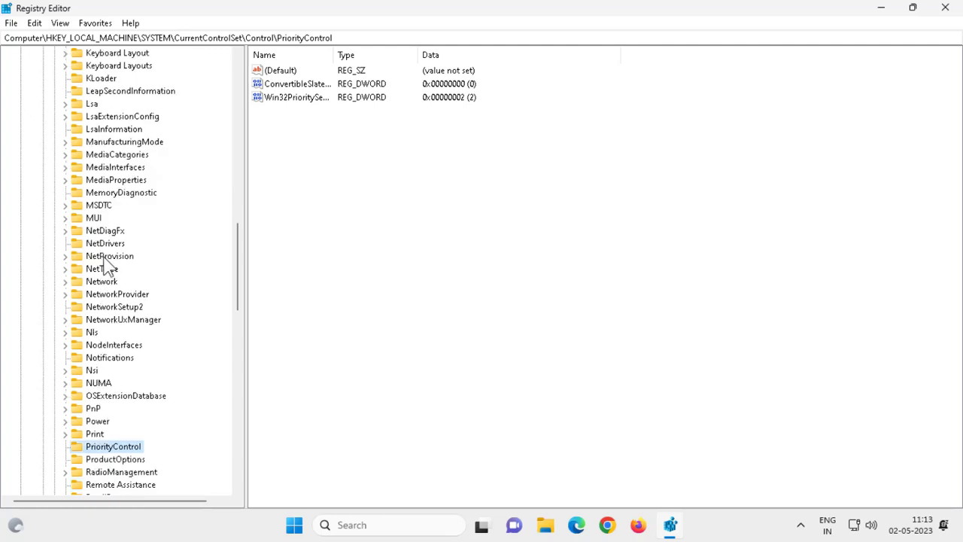
{"action": "scroll", "coordinate": [113, 271], "scroll_direction": "down", "scroll_amount": 1}
{"action": "left_click", "coordinate": [91, 397]}
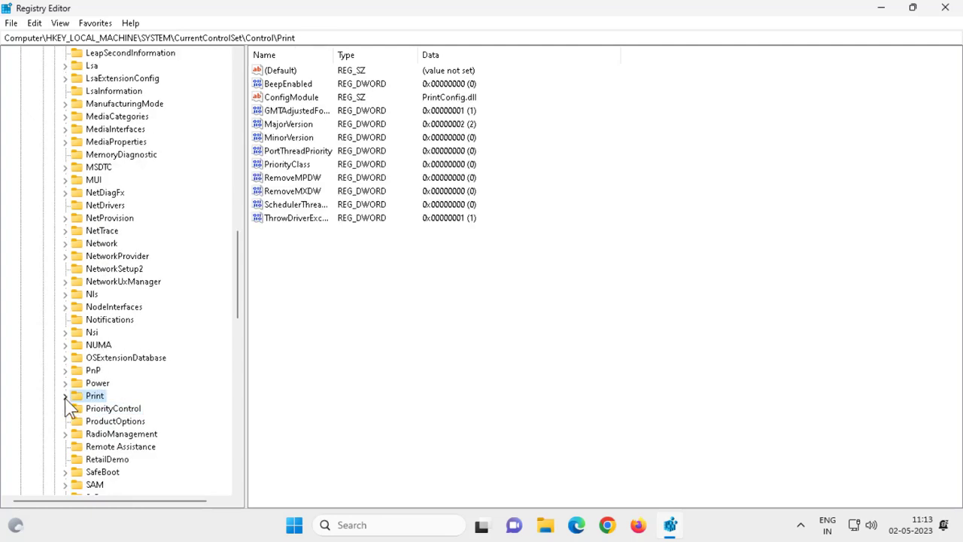
{"action": "left_click", "coordinate": [66, 398]}
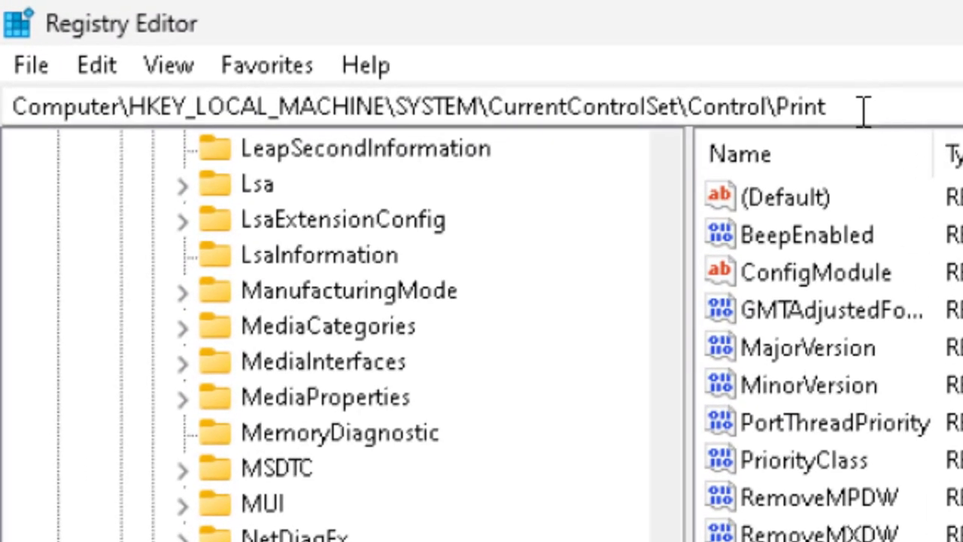
{"action": "left_click_drag", "start_coordinate": [863, 107], "coordinate": [6, 117]}
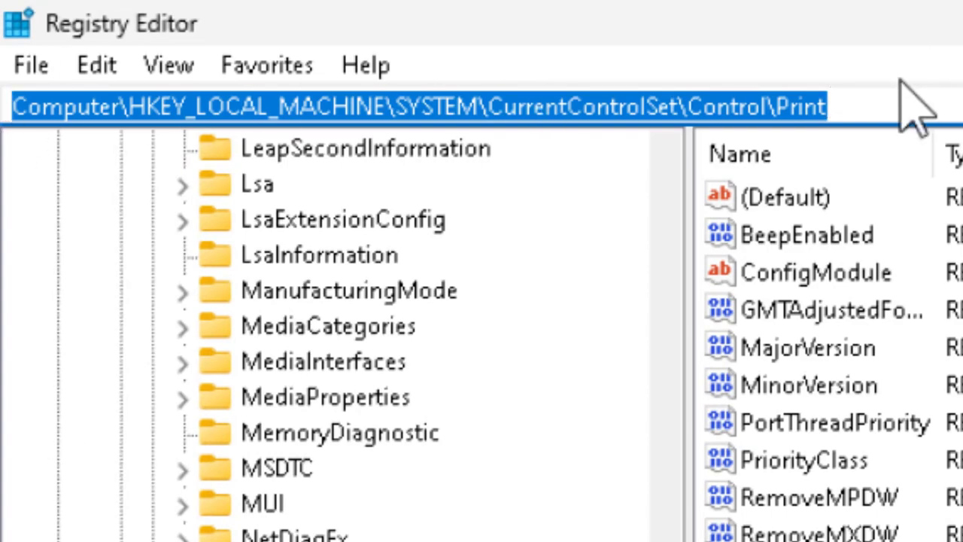
{"action": "left_click", "coordinate": [890, 104]}
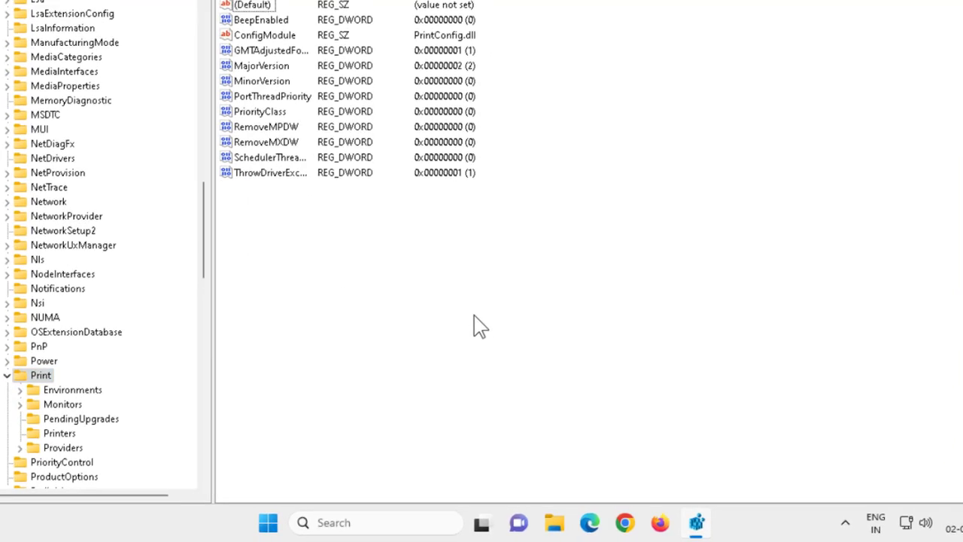
Step: Add a new DWORD (32-bit) Value in the Print key's right pane
{"action": "right_click", "coordinate": [474, 346]}
{"action": "mouse_move", "coordinate": [636, 278]}
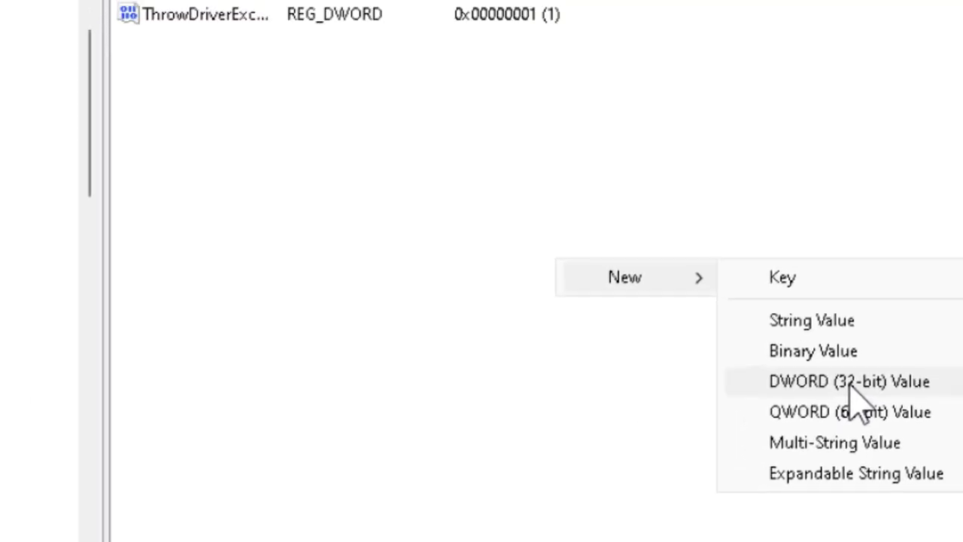
{"action": "left_click", "coordinate": [734, 299]}
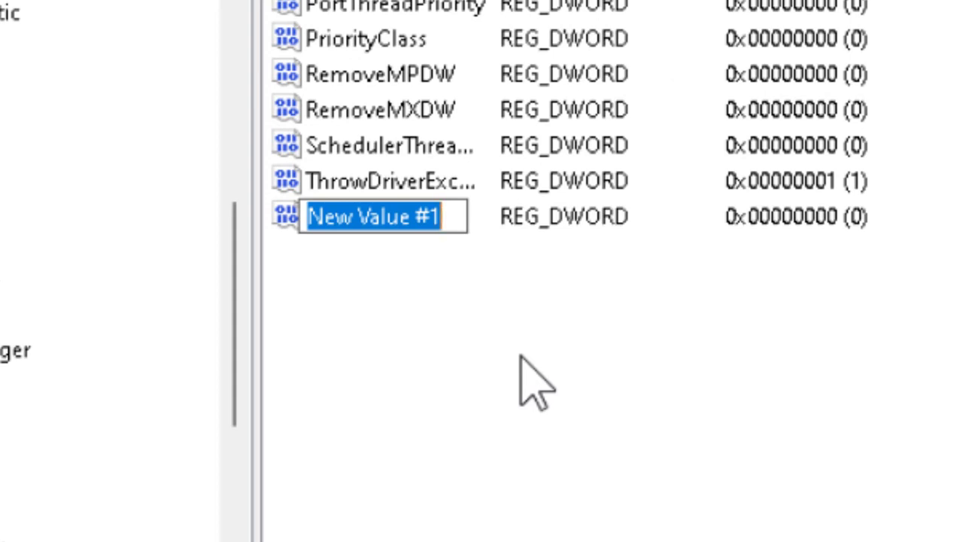
Step: Rename the new DWORD value to RPCAuthnLevelPrivacyEnabled
{"action": "type", "text": "RP"}
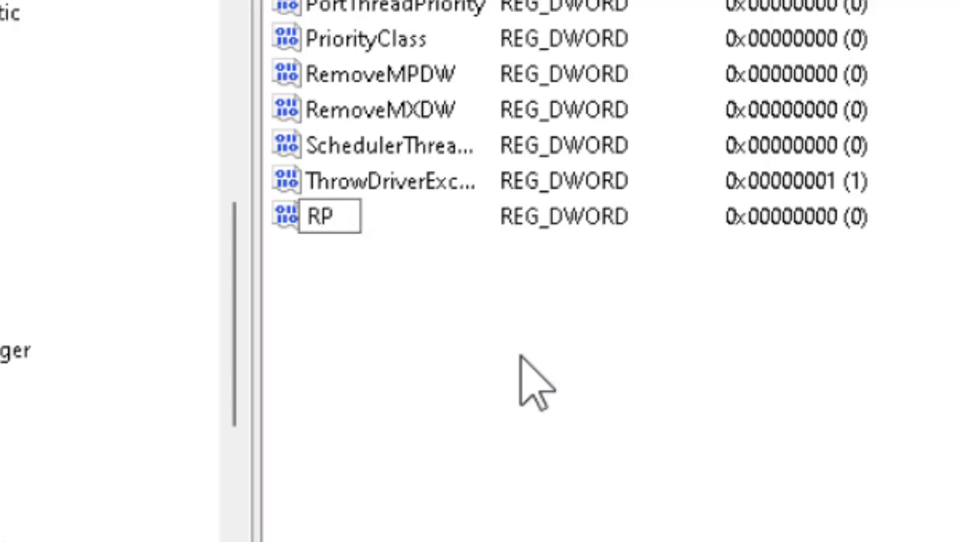
{"action": "type", "text": "C"}
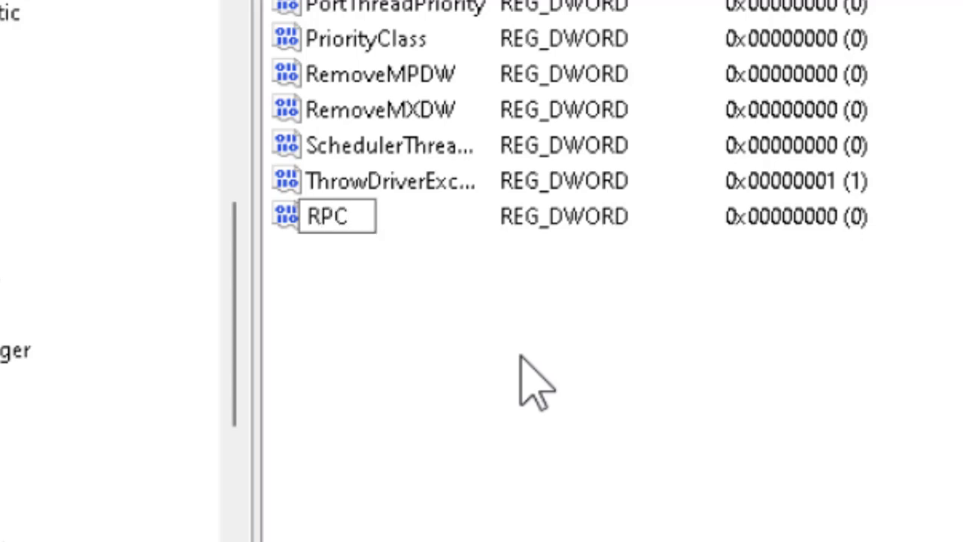
{"action": "type", "text": "AU"}
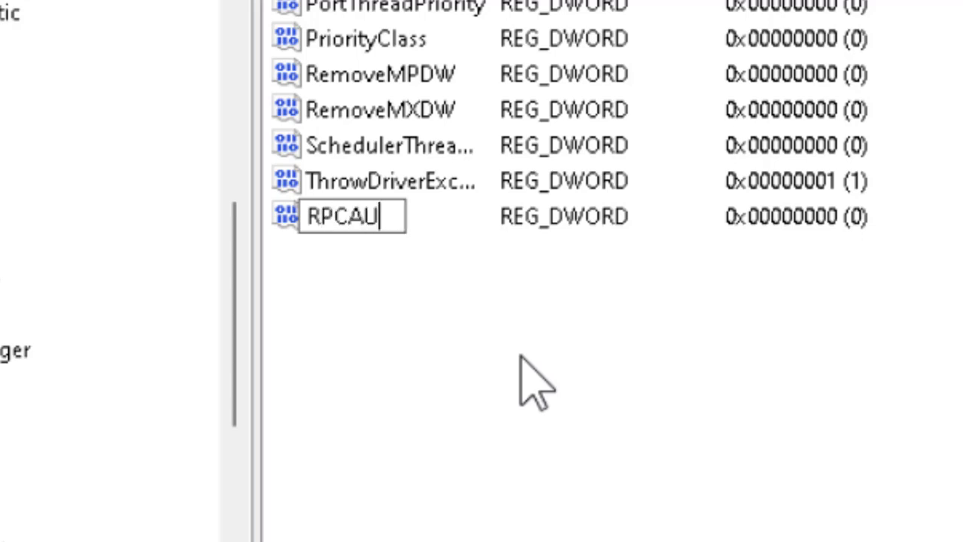
{"action": "key", "text": "BackSpace"}
{"action": "type", "text": "u"}
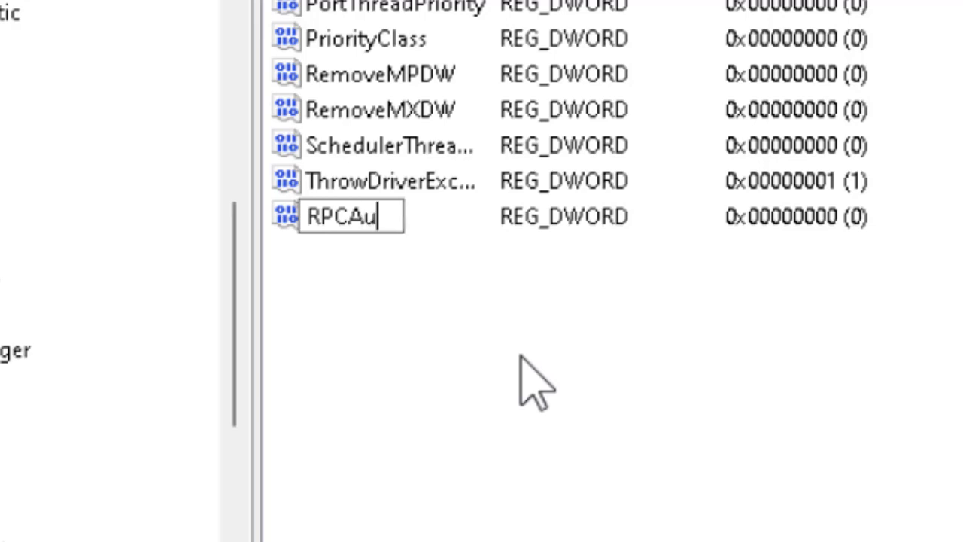
{"action": "type", "text": "thn"}
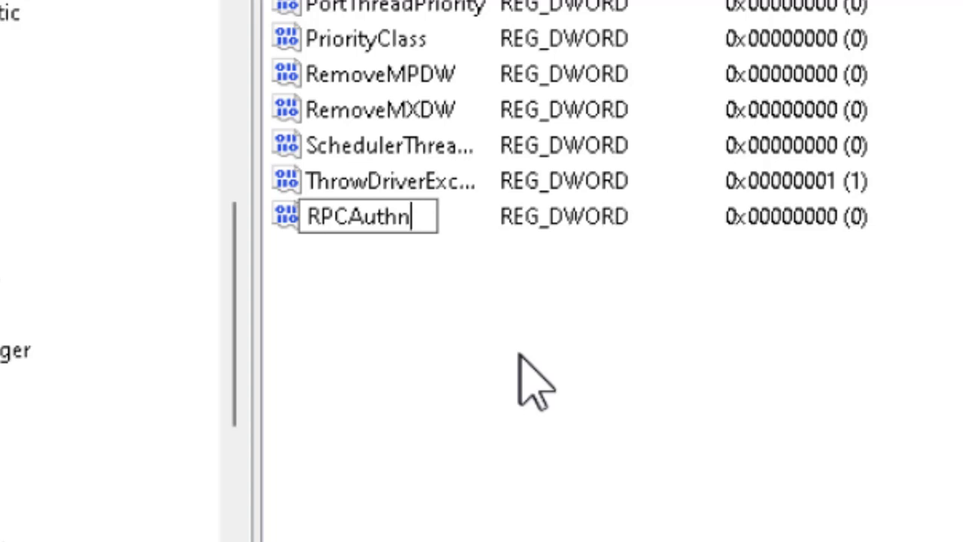
{"action": "type", "text": "L"}
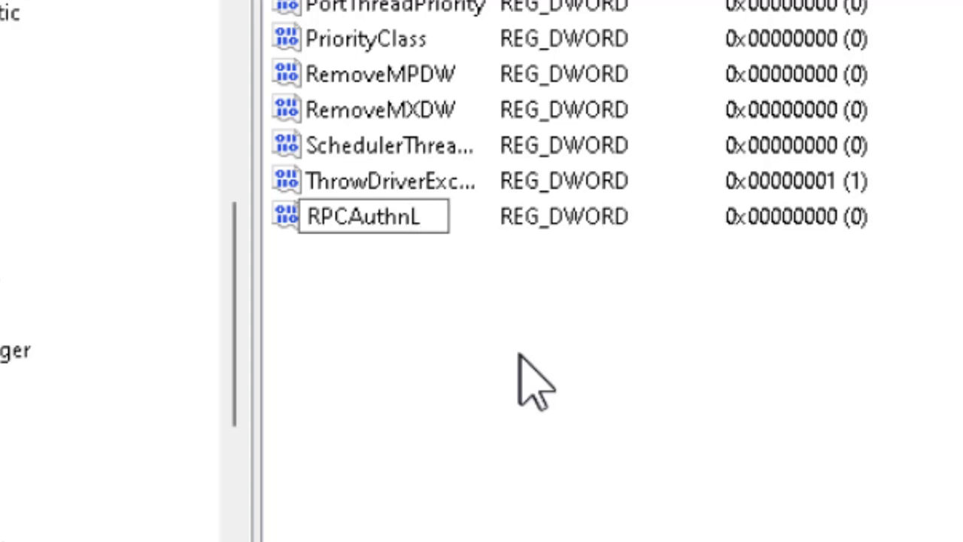
{"action": "type", "text": "eve"}
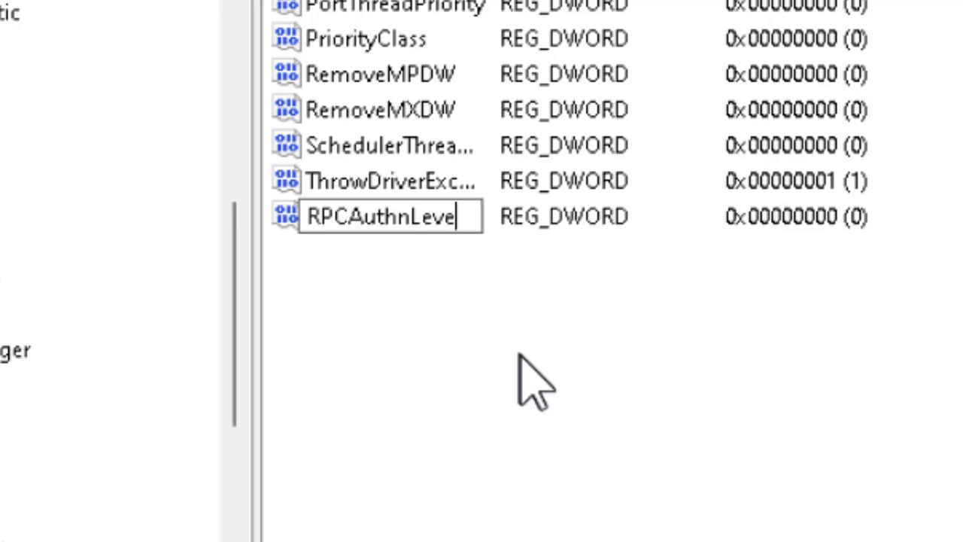
{"action": "type", "text": "l"}
{"action": "type", "text": "Pr"}
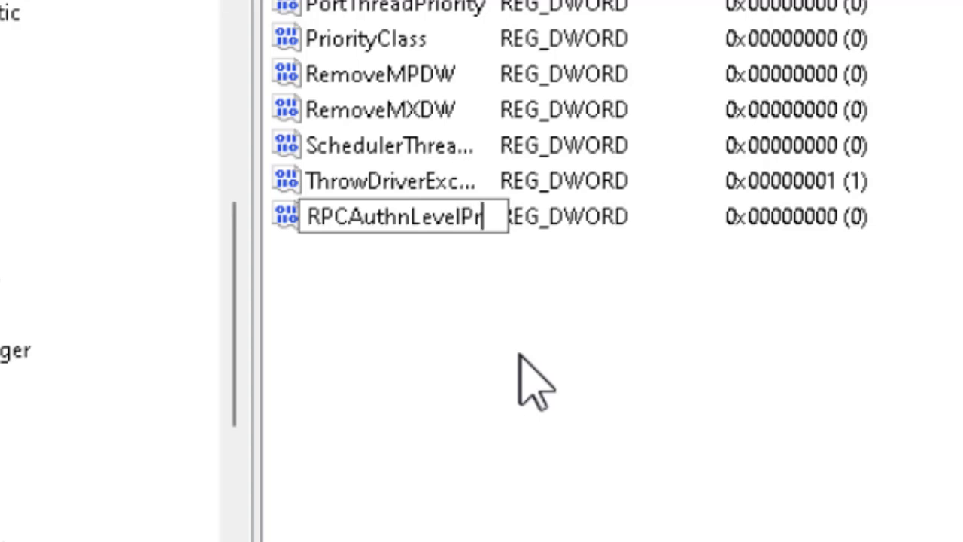
{"action": "type", "text": "ivac"}
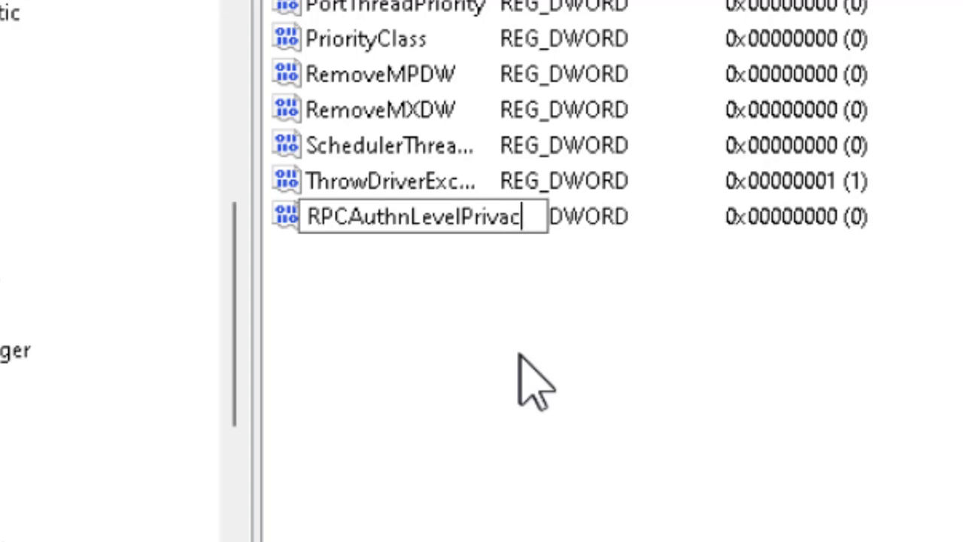
{"action": "type", "text": "y"}
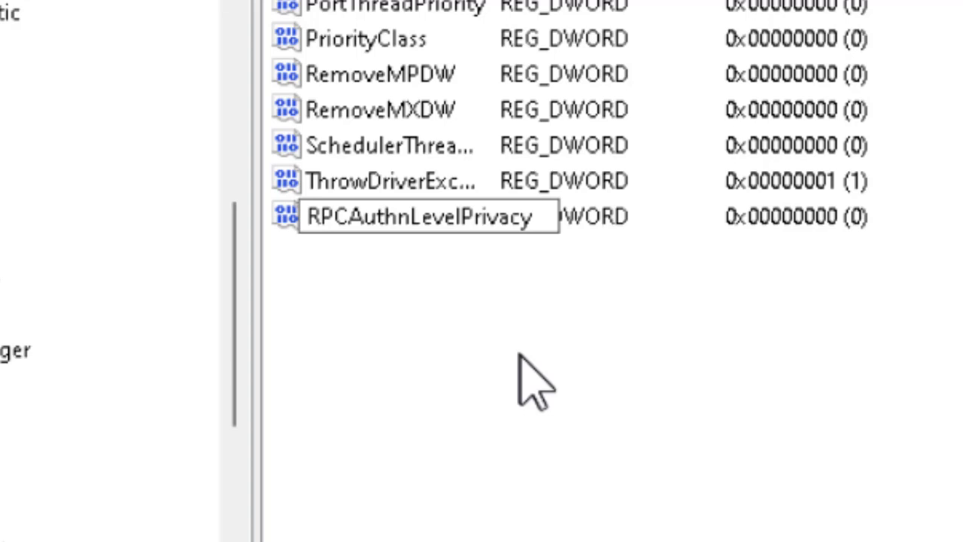
{"action": "type", "text": "E"}
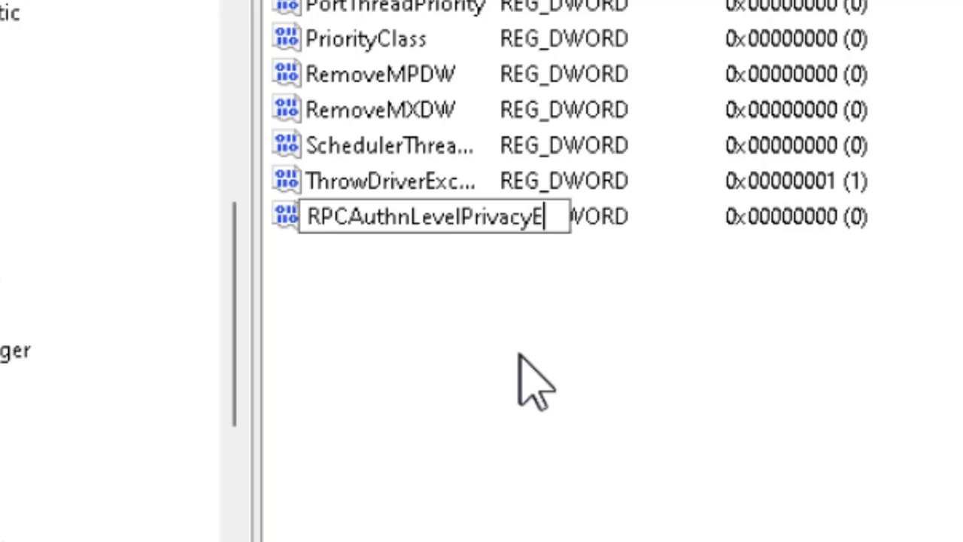
{"action": "type", "text": "na"}
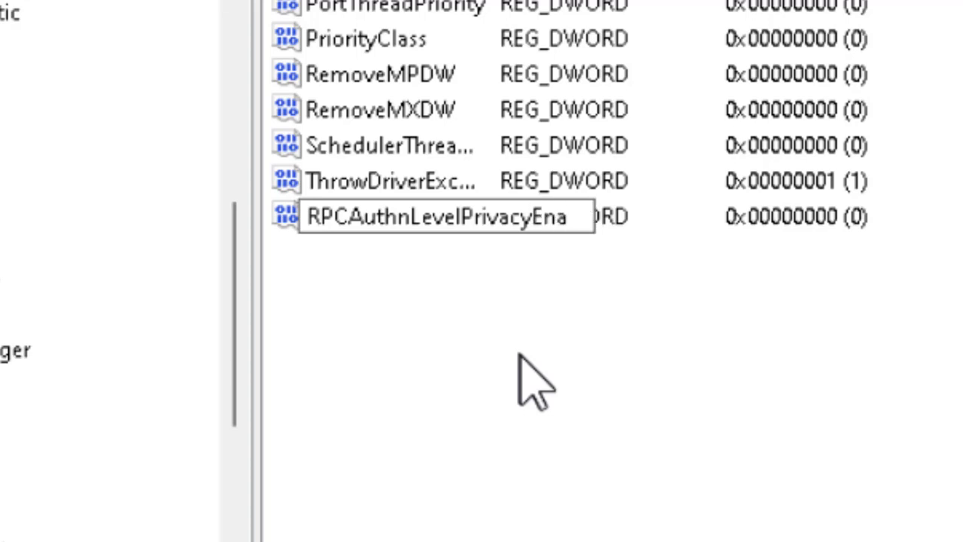
{"action": "type", "text": "ble"}
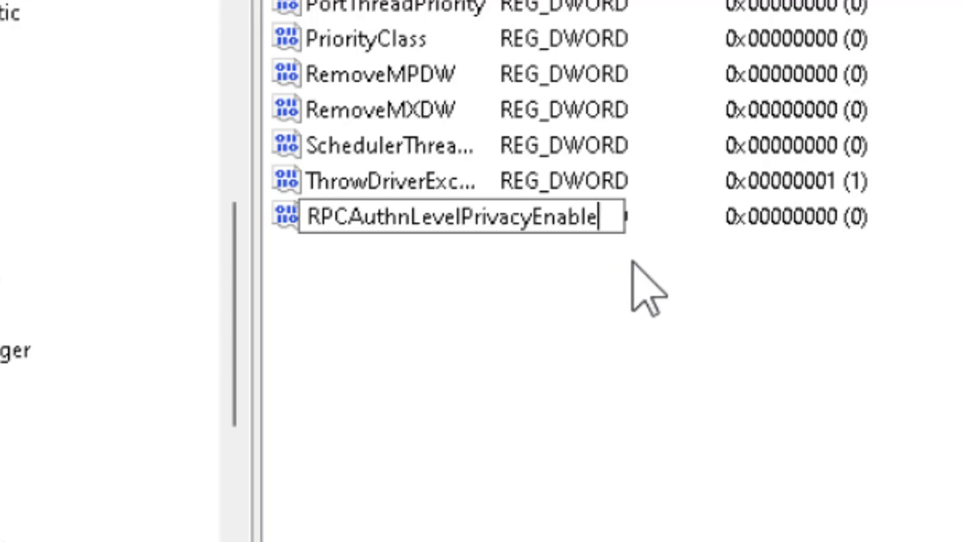
{"action": "type", "text": "d"}
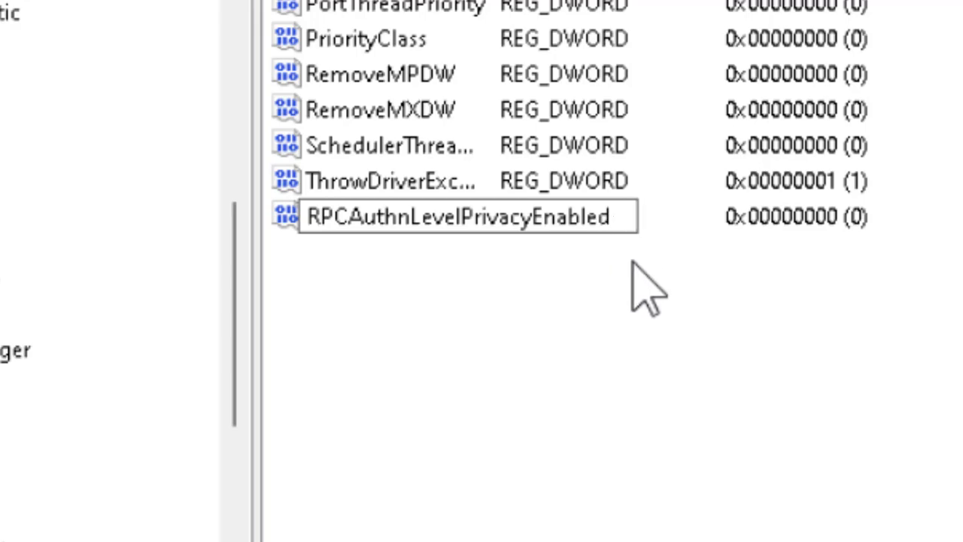
{"action": "key", "text": "Return"}
{"action": "left_click", "coordinate": [387, 249]}
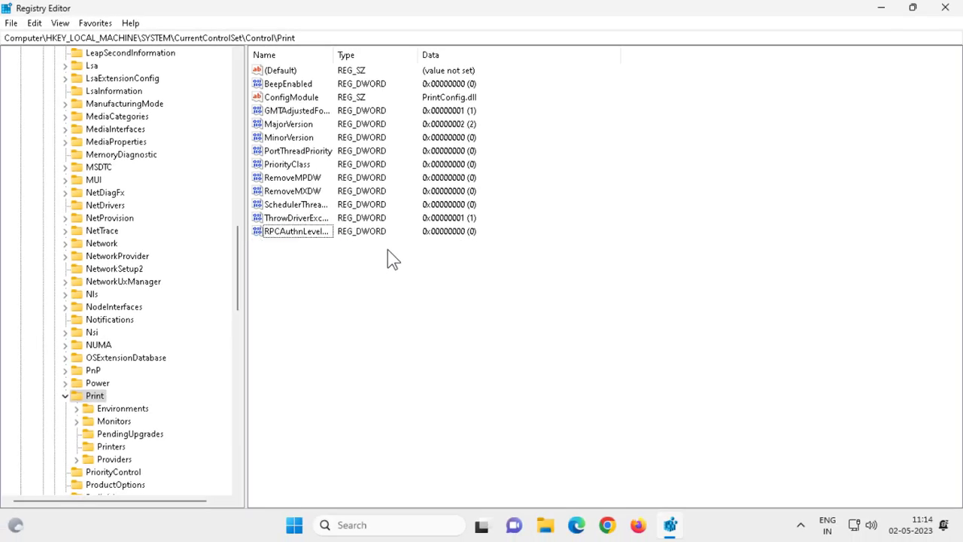
Step: Confirm RPCAuthnLevelPrivacyEnabled's value data as 0 (Hexadecimal) and highlight its name
{"action": "double_click", "coordinate": [306, 234]}
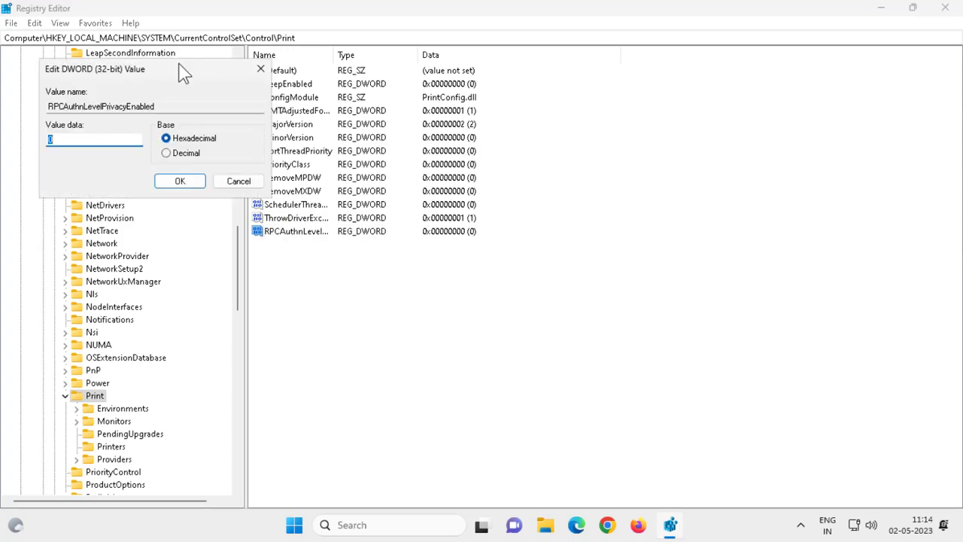
{"action": "left_click_drag", "start_coordinate": [184, 73], "coordinate": [553, 110]}
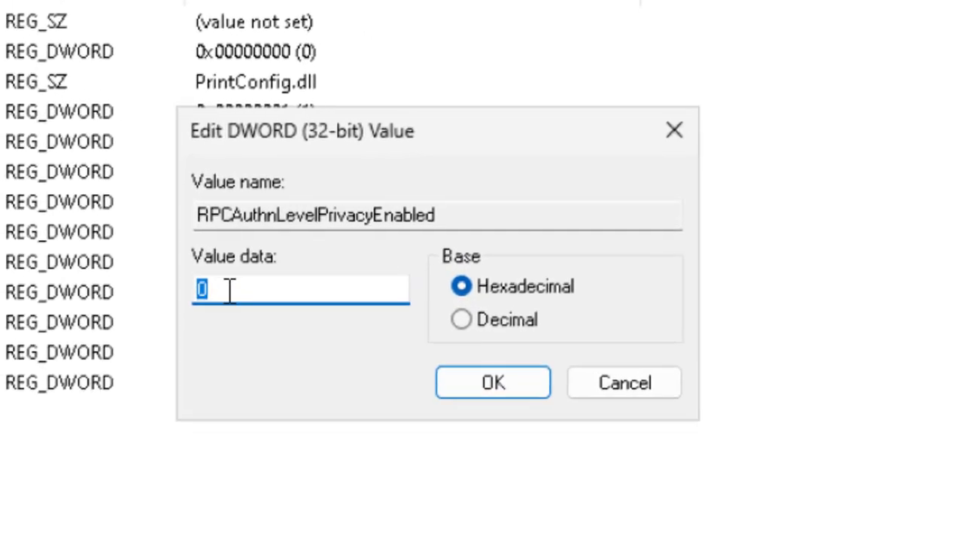
{"action": "left_click", "coordinate": [230, 291]}
{"action": "left_click_drag", "start_coordinate": [232, 291], "coordinate": [306, 287]}
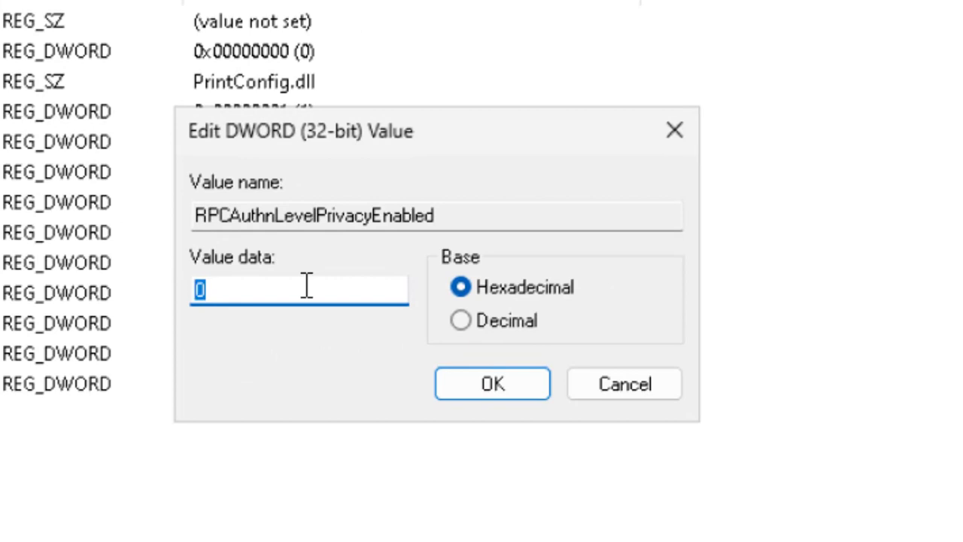
{"action": "left_click", "coordinate": [306, 287]}
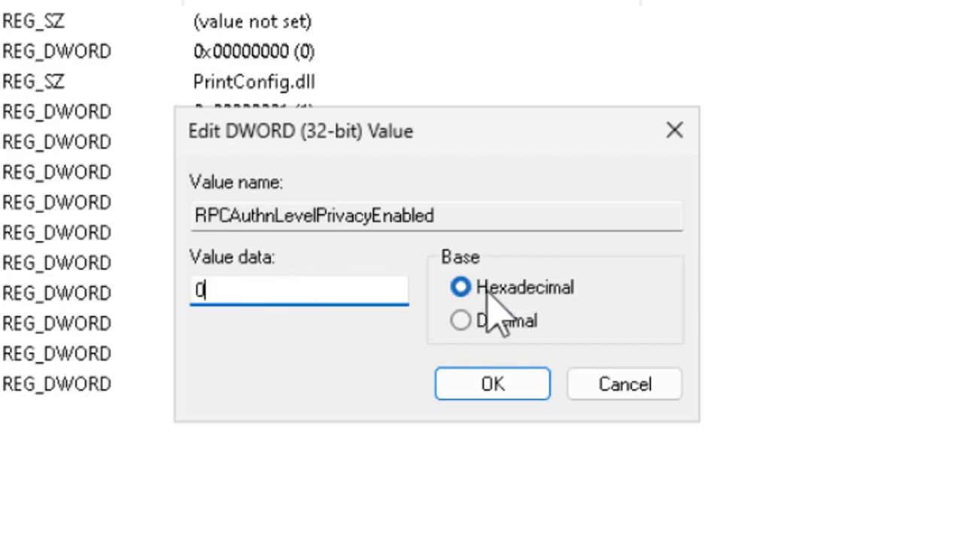
{"action": "left_click", "coordinate": [530, 372]}
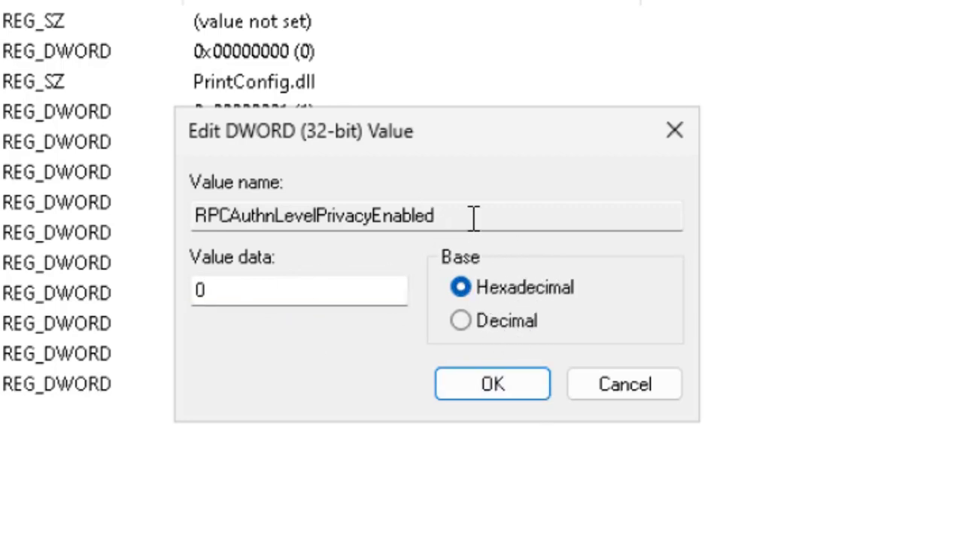
{"action": "left_click_drag", "start_coordinate": [472, 215], "coordinate": [150, 226]}
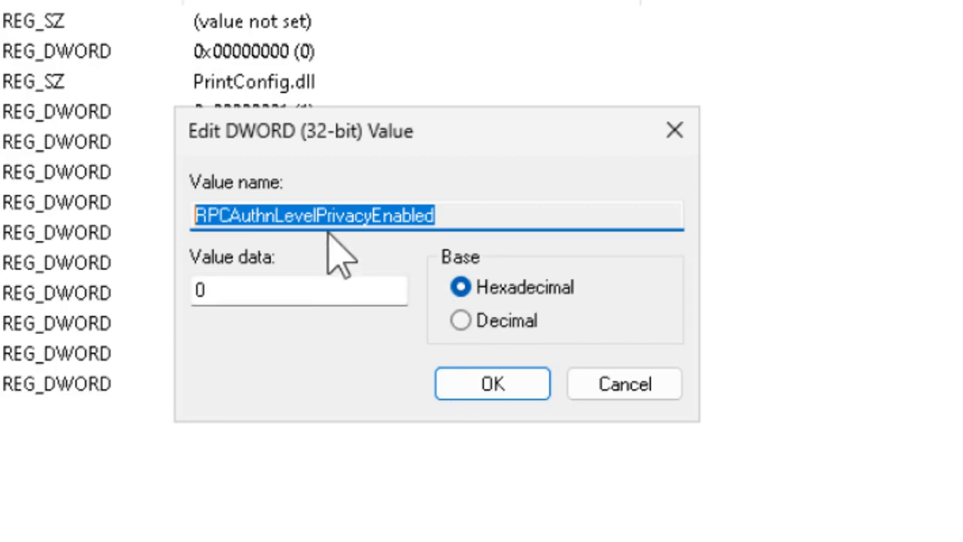
{"action": "left_click", "coordinate": [447, 216]}
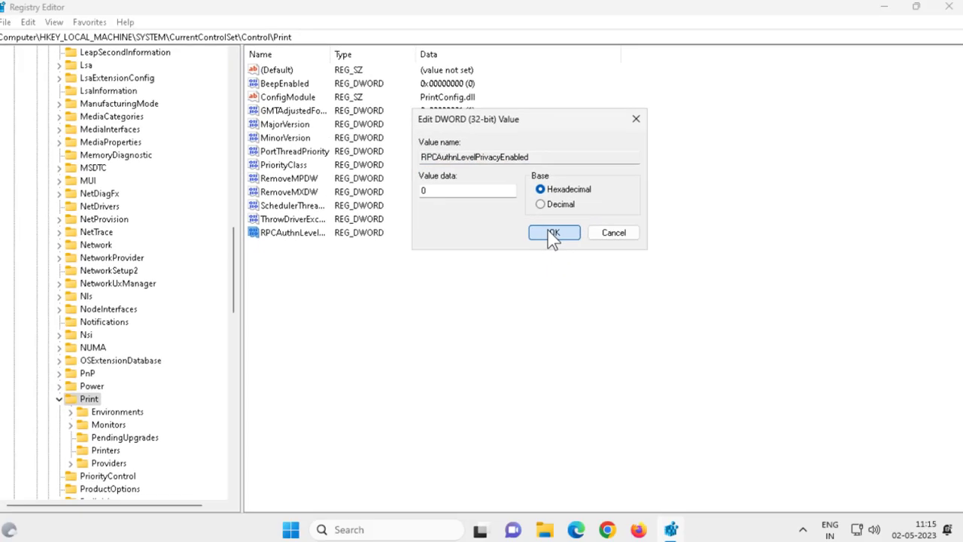
Step: Save the value data, then collapse Control, CurrentControlSet, SYSTEM and HKEY_LOCAL_MACHINE in the tree
{"action": "left_click", "coordinate": [553, 234]}
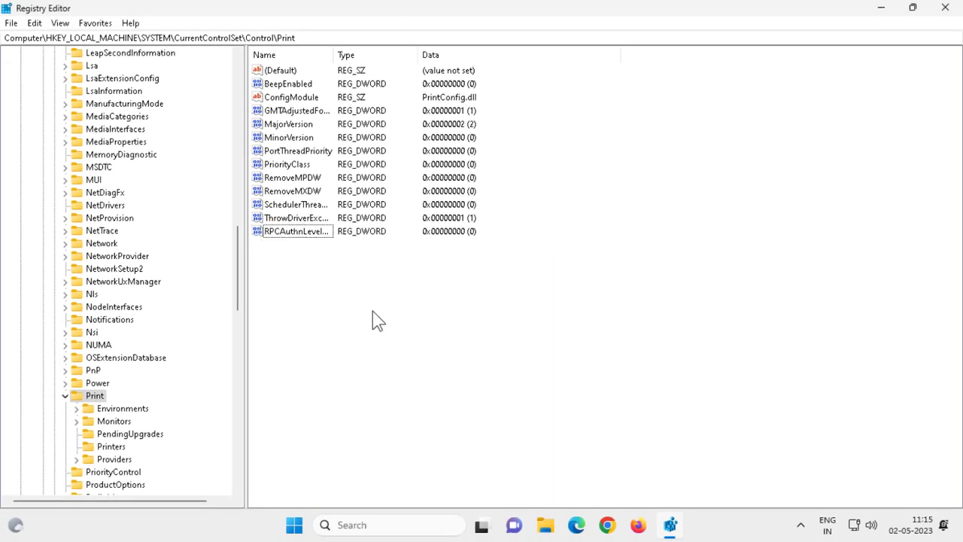
{"action": "scroll", "coordinate": [68, 403], "scroll_direction": "up", "scroll_amount": 10}
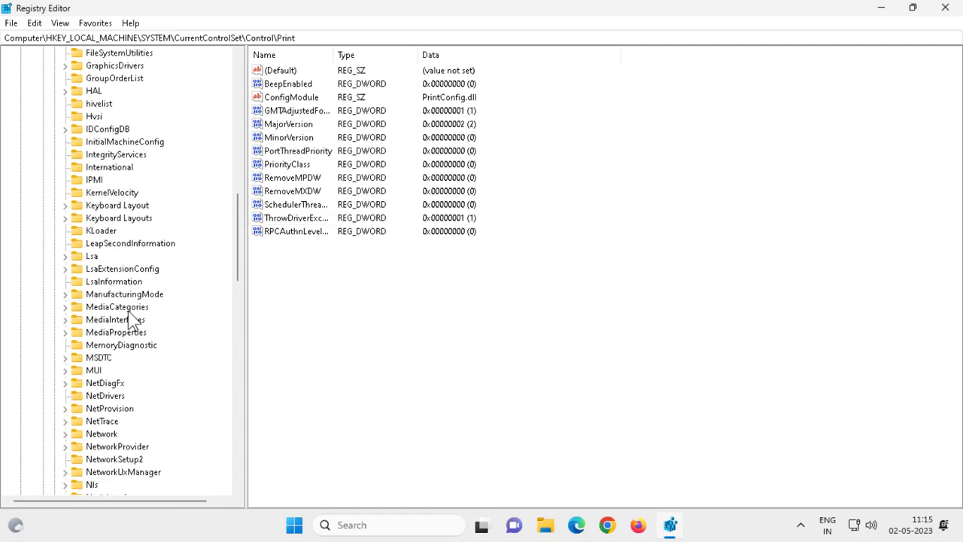
{"action": "scroll", "coordinate": [121, 323], "scroll_direction": "up", "scroll_amount": 10}
{"action": "scroll", "coordinate": [121, 335], "scroll_direction": "up", "scroll_amount": 8}
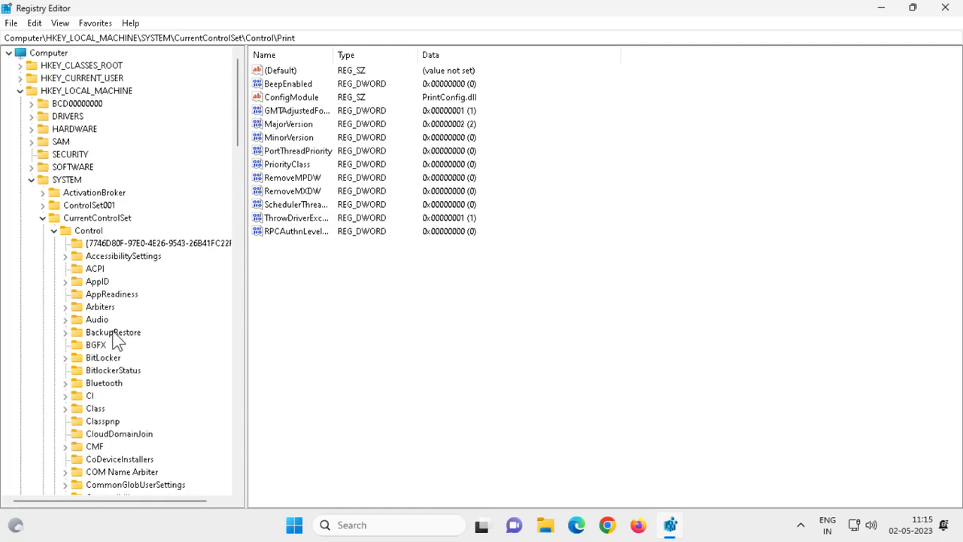
{"action": "left_click", "coordinate": [53, 230]}
{"action": "left_click", "coordinate": [42, 217]}
{"action": "left_click", "coordinate": [31, 180]}
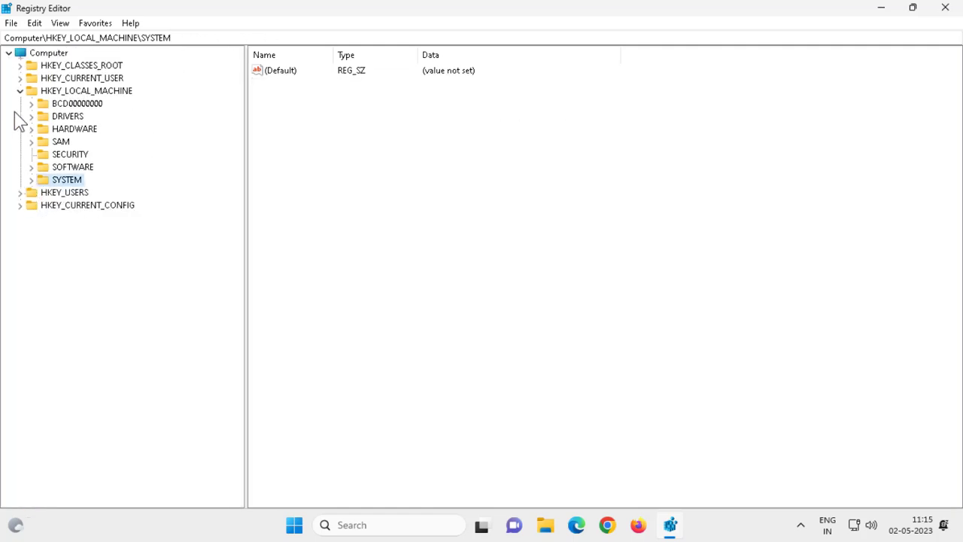
{"action": "left_click", "coordinate": [20, 91]}
Step: Close Registry Editor and show the Start menu's Sleep, Shut down and Restart options
{"action": "left_click", "coordinate": [945, 7]}
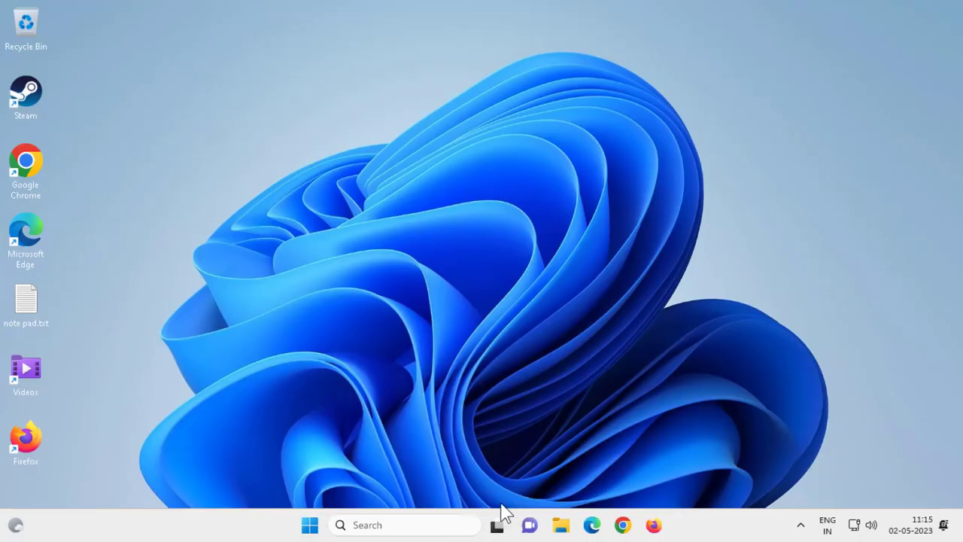
{"action": "left_click", "coordinate": [309, 530]}
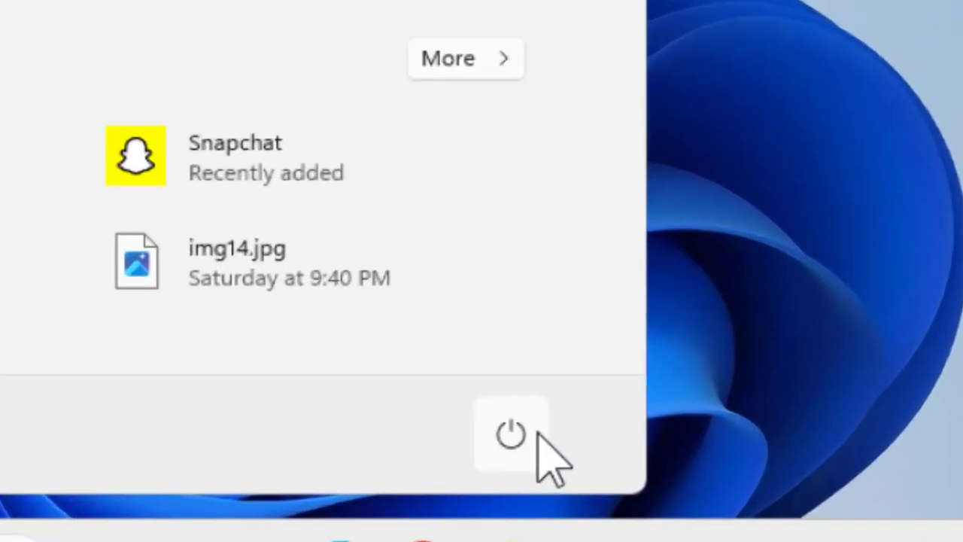
{"action": "left_click", "coordinate": [641, 470]}
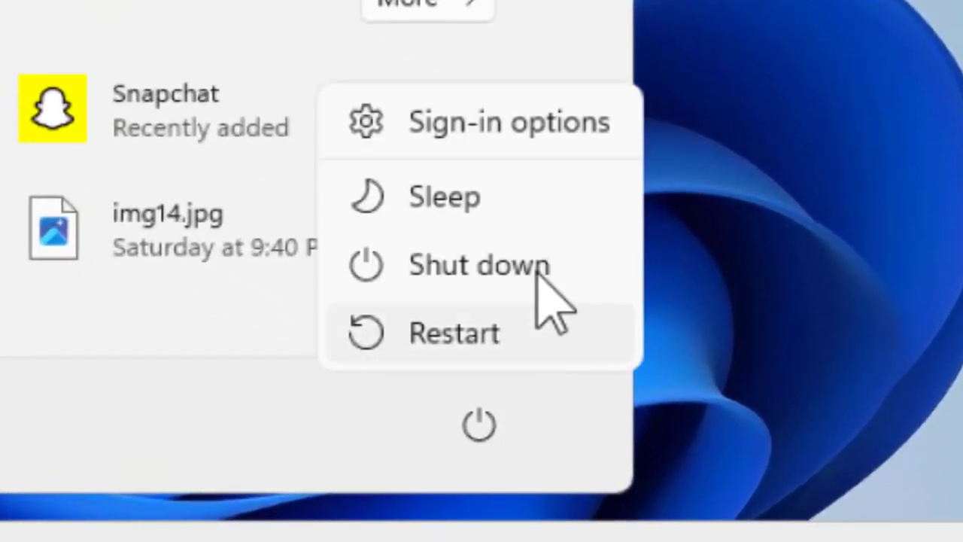